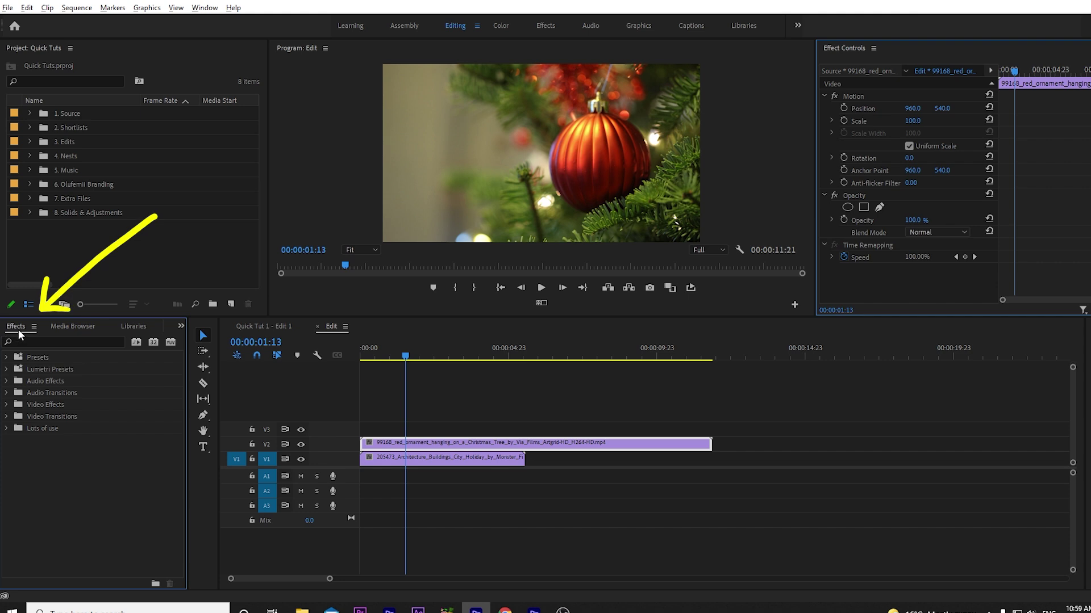
Apply the Crop effect to the V2 ornament clip and set Crop Left to 48%.
{"action": "left_click", "coordinate": [23, 341]}
{"action": "type", "text": "crop"}
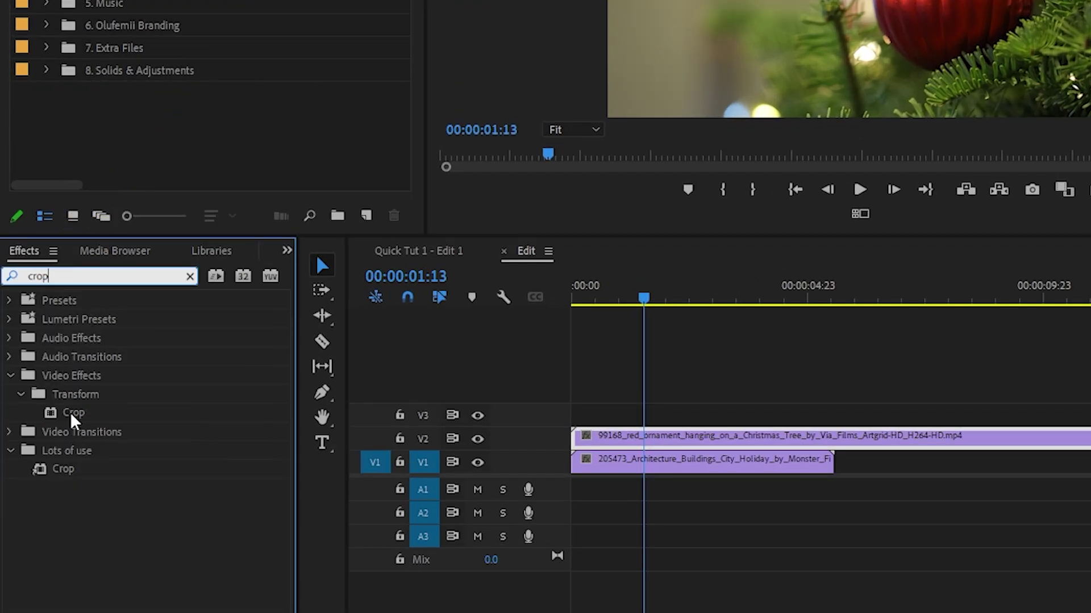
{"action": "left_click", "coordinate": [72, 415]}
{"action": "left_click_drag", "start_coordinate": [607, 438], "coordinate": [702, 447]}
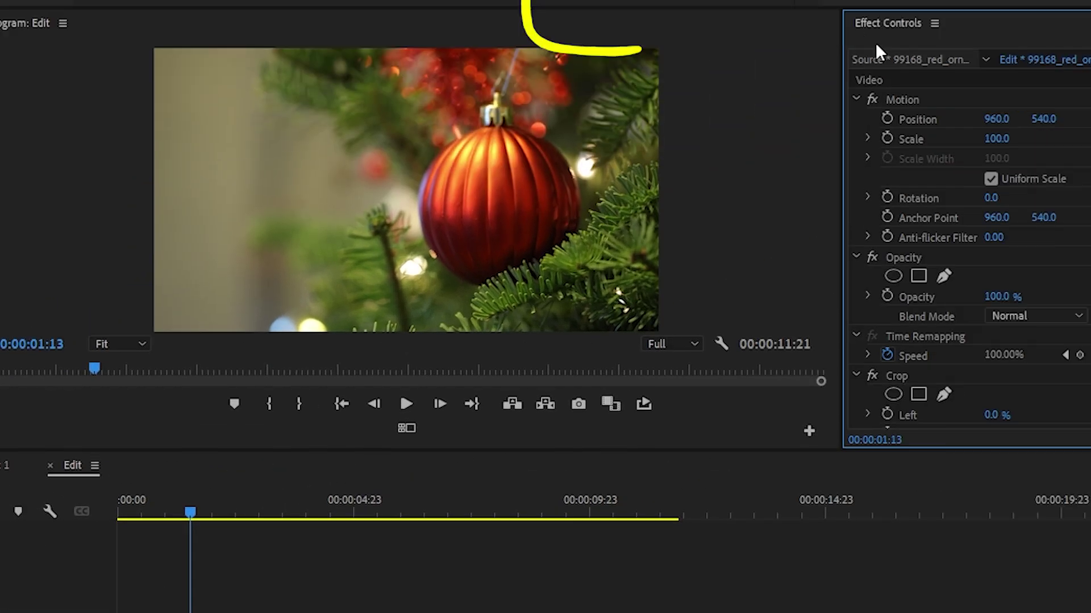
{"action": "scroll", "coordinate": [914, 302], "scroll_direction": "down", "scroll_amount": 3}
{"action": "scroll", "coordinate": [915, 302], "scroll_direction": "down", "scroll_amount": 1}
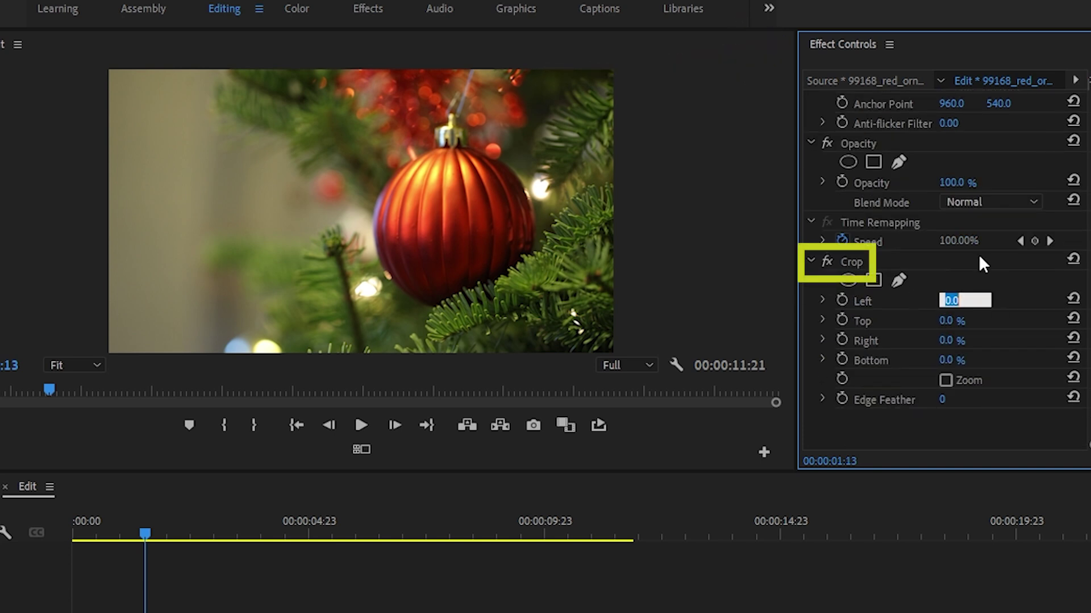
{"action": "type", "text": "48"}
{"action": "key", "text": "Return"}
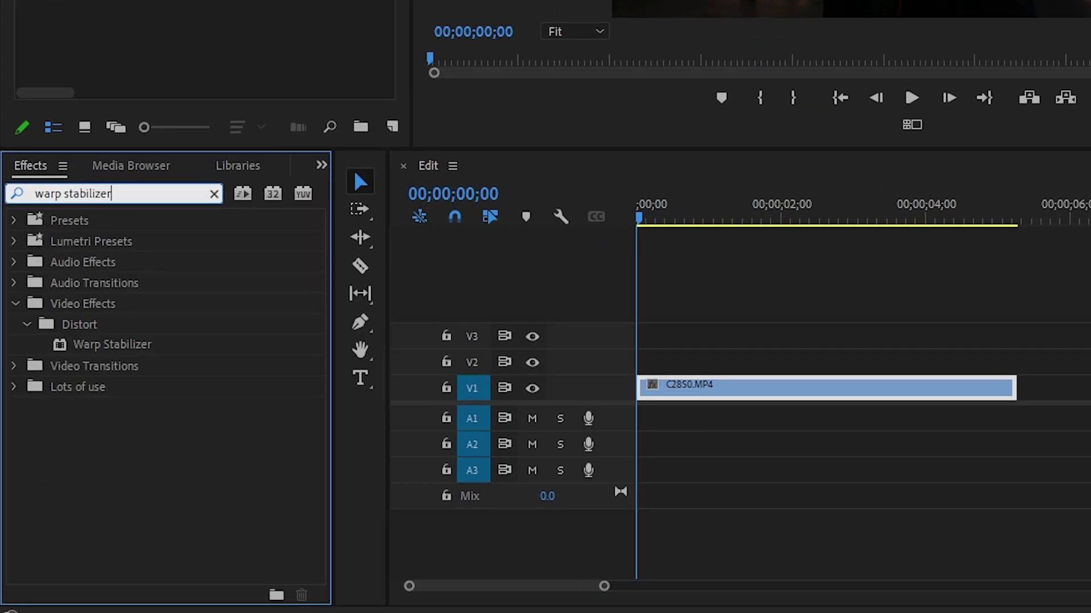
Apply Warp Stabilizer to C2850.MP4 with Smooth Motion and Subspace Warp, then play it back.
{"action": "left_click_drag", "start_coordinate": [121, 344], "coordinate": [764, 388]}
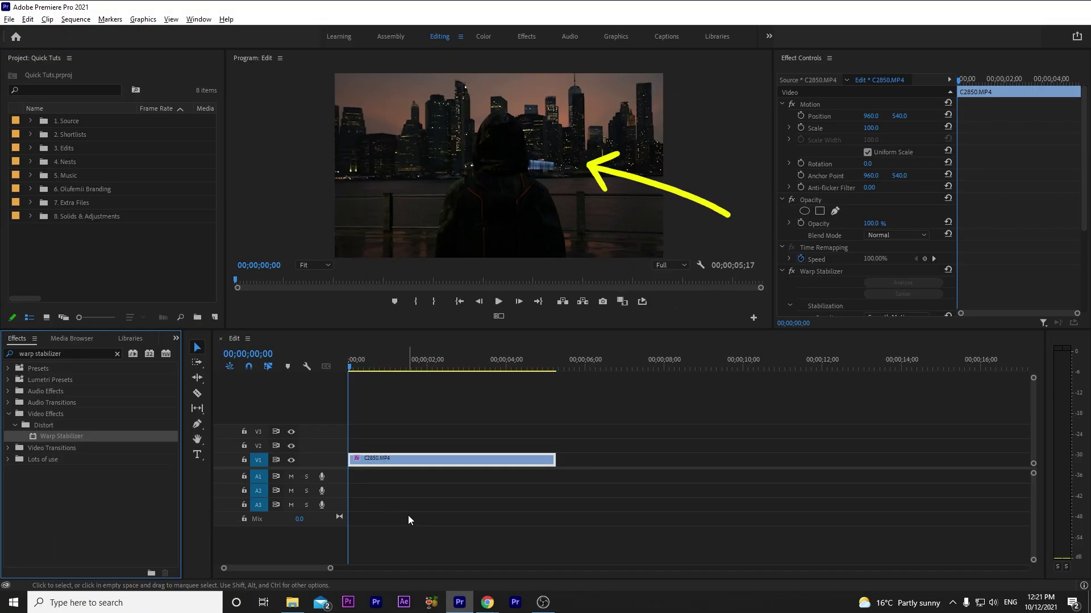
{"action": "scroll", "coordinate": [863, 228], "scroll_direction": "down", "scroll_amount": 4}
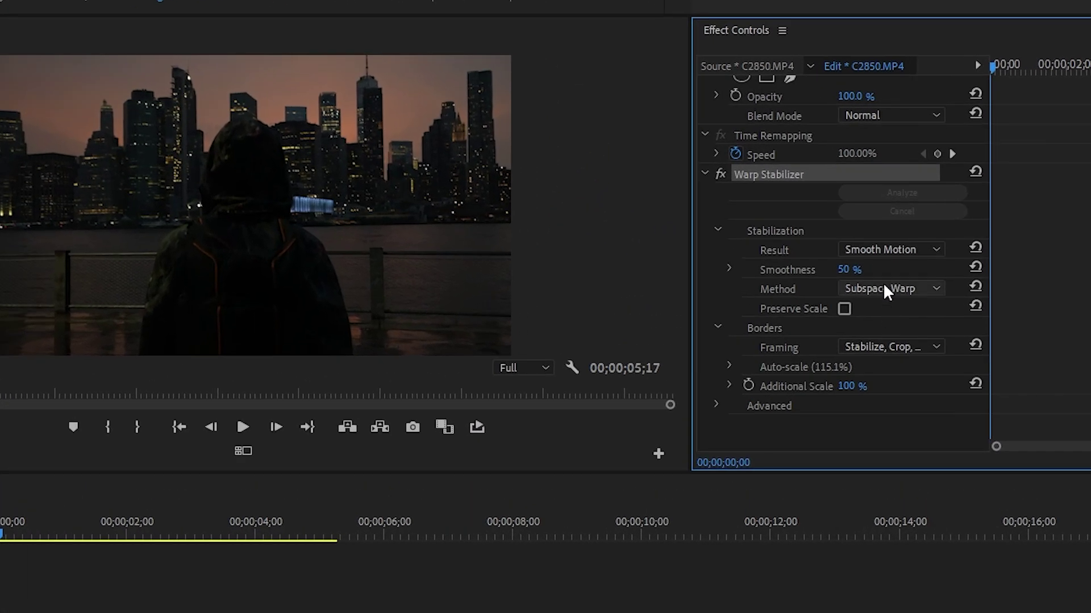
{"action": "left_click", "coordinate": [881, 250]}
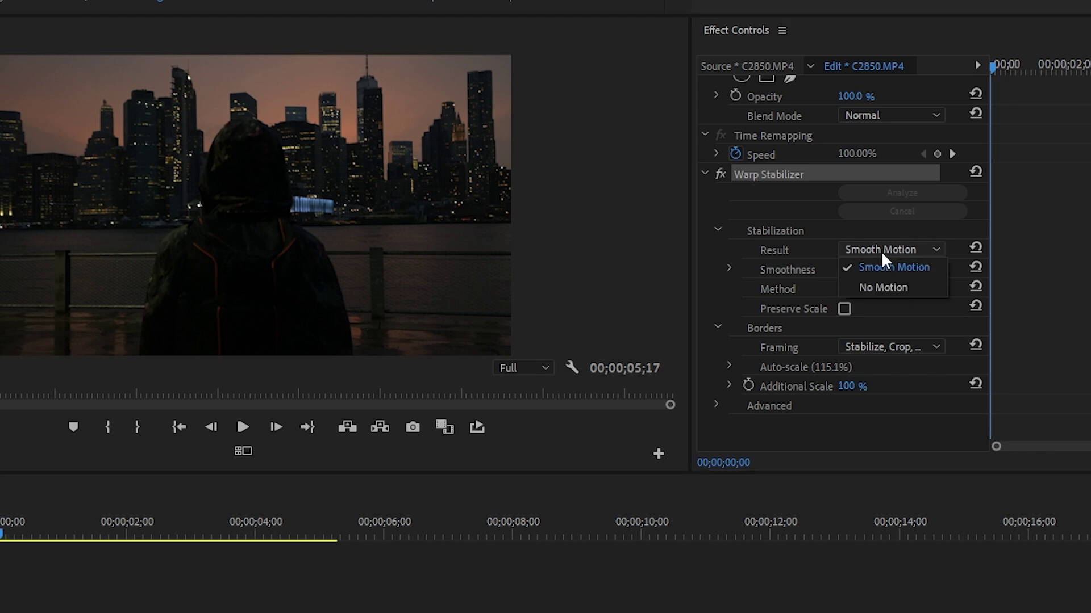
{"action": "left_click", "coordinate": [882, 288]}
{"action": "left_click", "coordinate": [881, 249]}
{"action": "left_click", "coordinate": [877, 265]}
{"action": "left_click", "coordinate": [882, 287]}
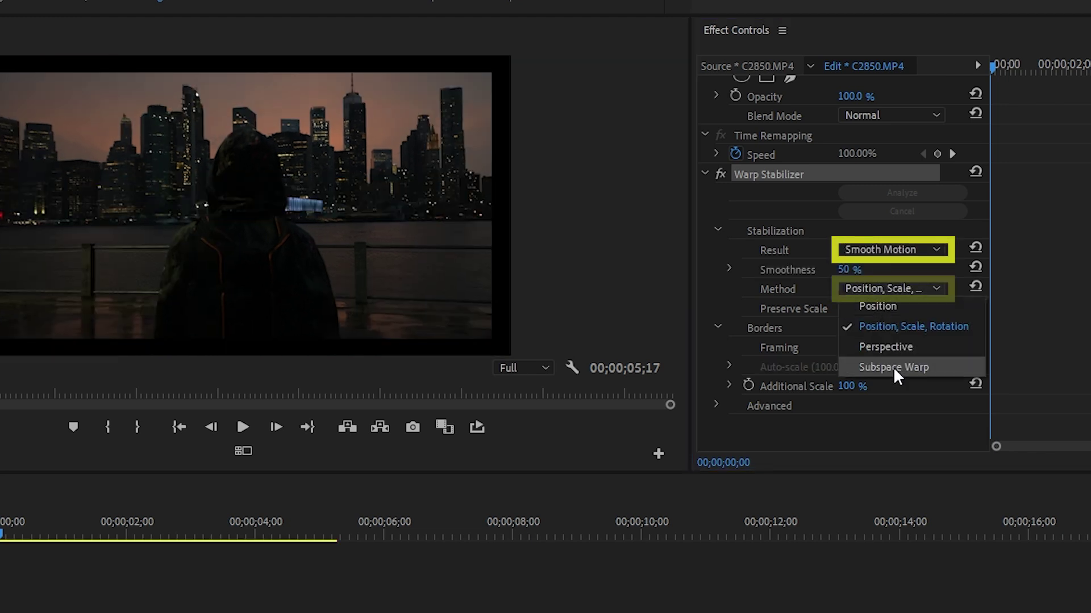
{"action": "left_click", "coordinate": [893, 367]}
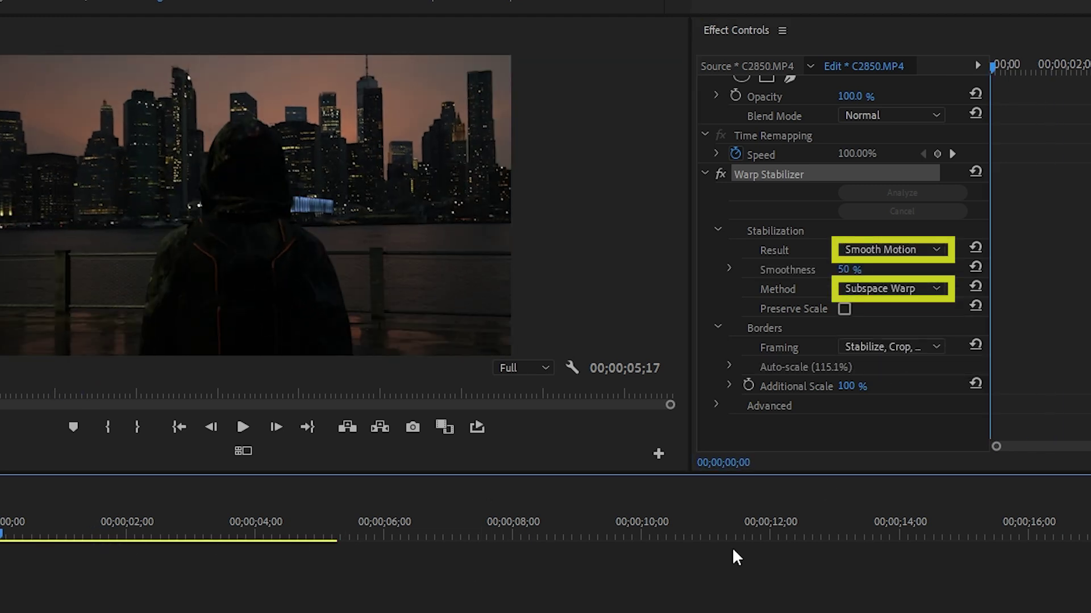
{"action": "key", "text": "space"}
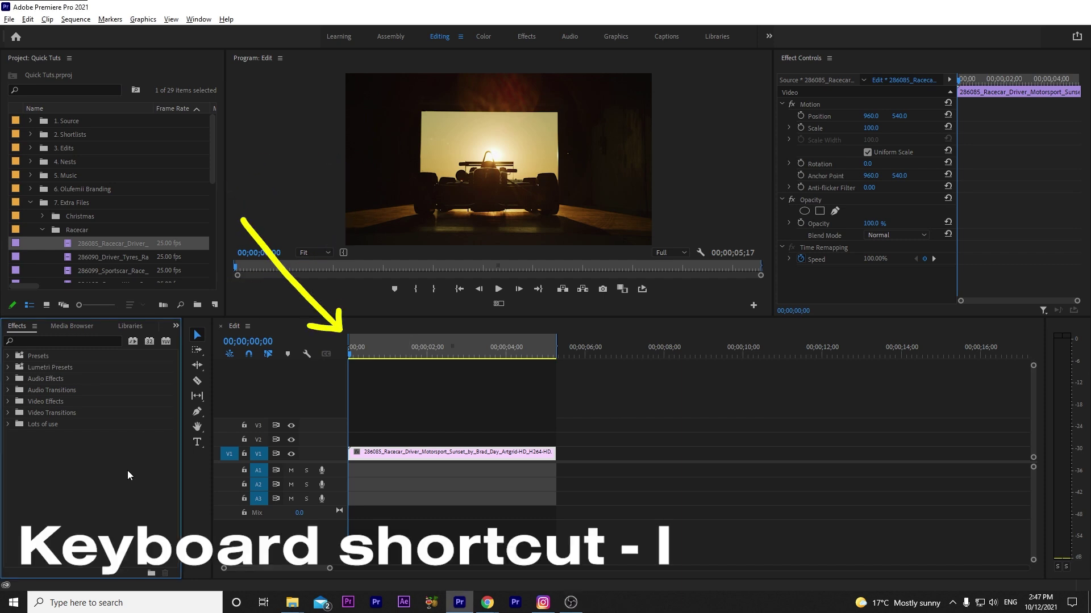
Activate the Timeline panel to mark the racecar clip's out point.
{"action": "left_click", "coordinate": [340, 354]}
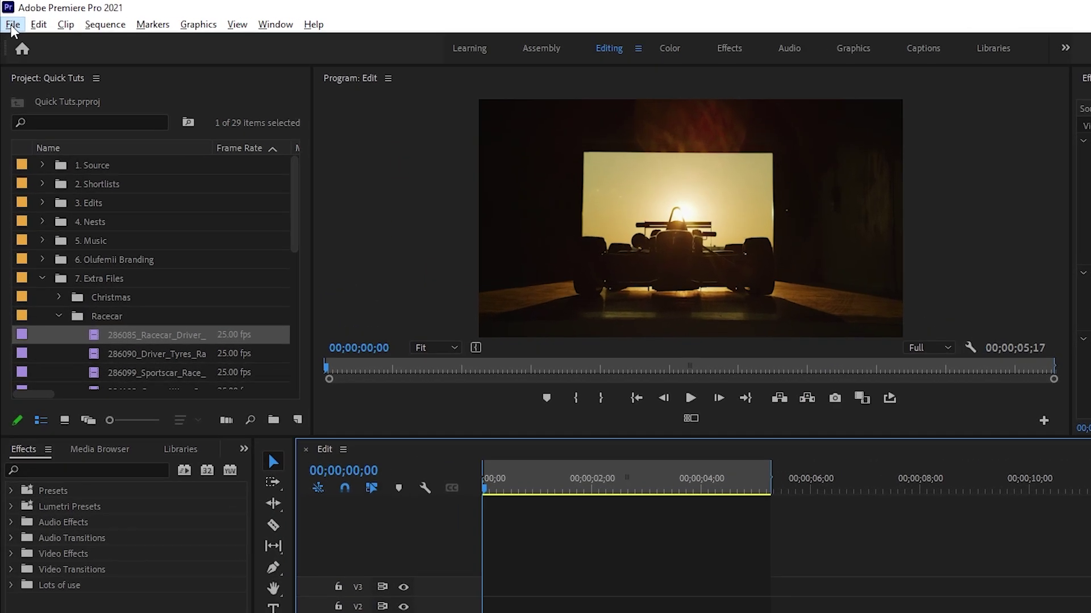
Open the media export settings with H.264 format and the Custom preset.
{"action": "left_click", "coordinate": [9, 19]}
{"action": "mouse_move", "coordinate": [242, 427]}
{"action": "left_click", "coordinate": [326, 429]}
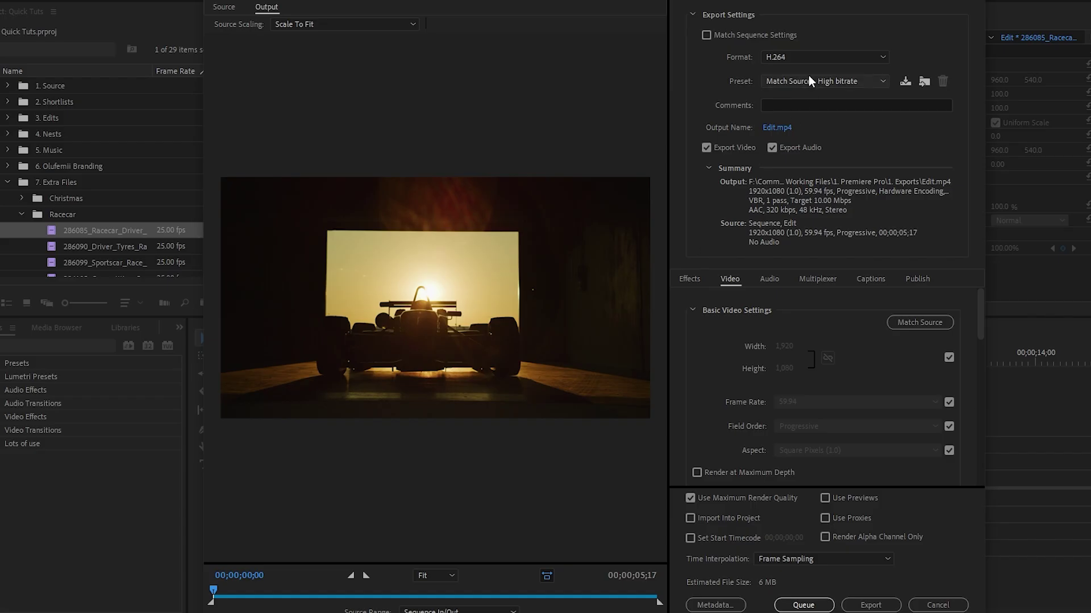
{"action": "left_click", "coordinate": [801, 57]}
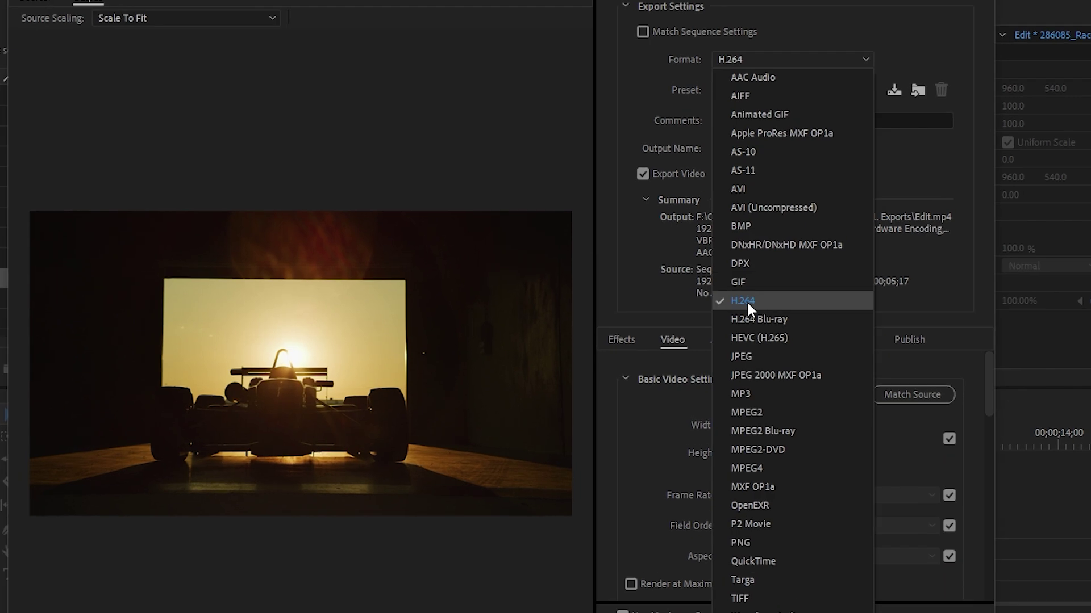
{"action": "left_click", "coordinate": [746, 301]}
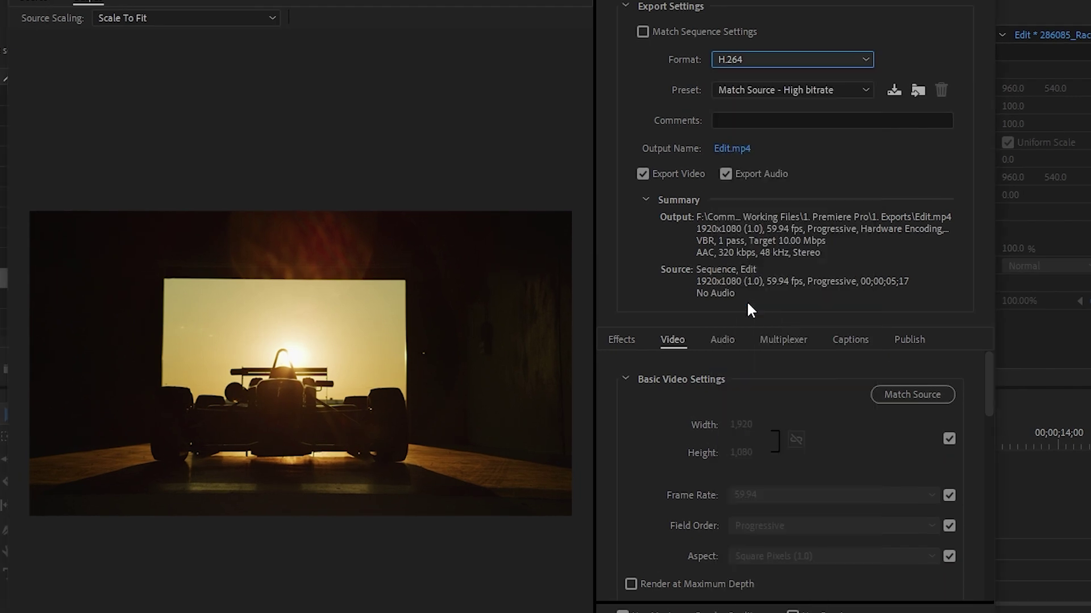
{"action": "left_click", "coordinate": [772, 91]}
{"action": "scroll", "coordinate": [815, 380], "scroll_direction": "down", "scroll_amount": 1}
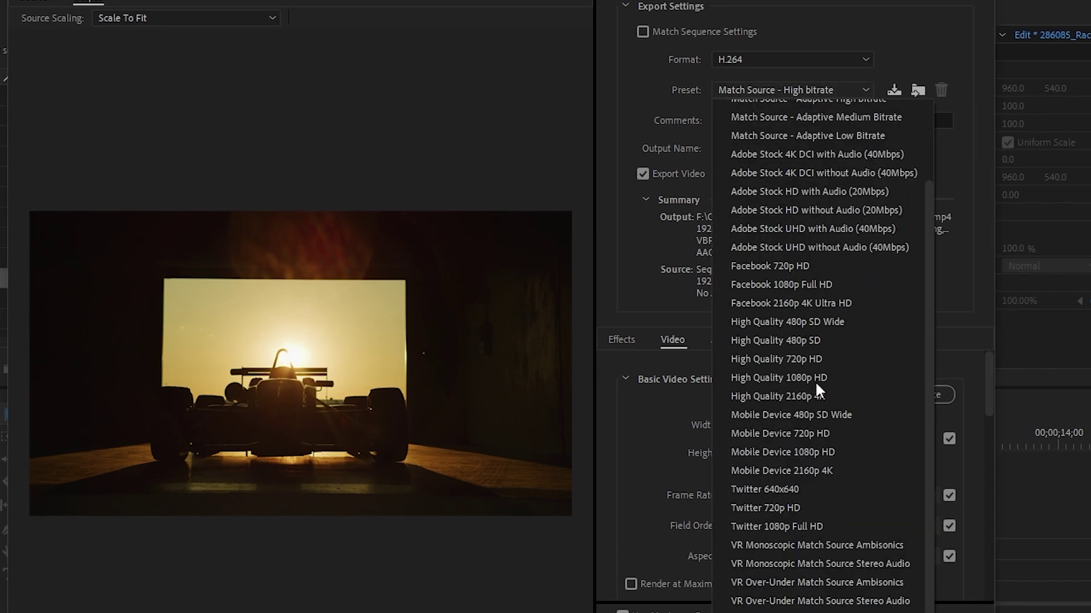
{"action": "scroll", "coordinate": [759, 109], "scroll_direction": "up", "scroll_amount": 2}
{"action": "left_click", "coordinate": [759, 109]}
Name the export output file 'Export' and save the setting.
{"action": "left_click", "coordinate": [732, 148]}
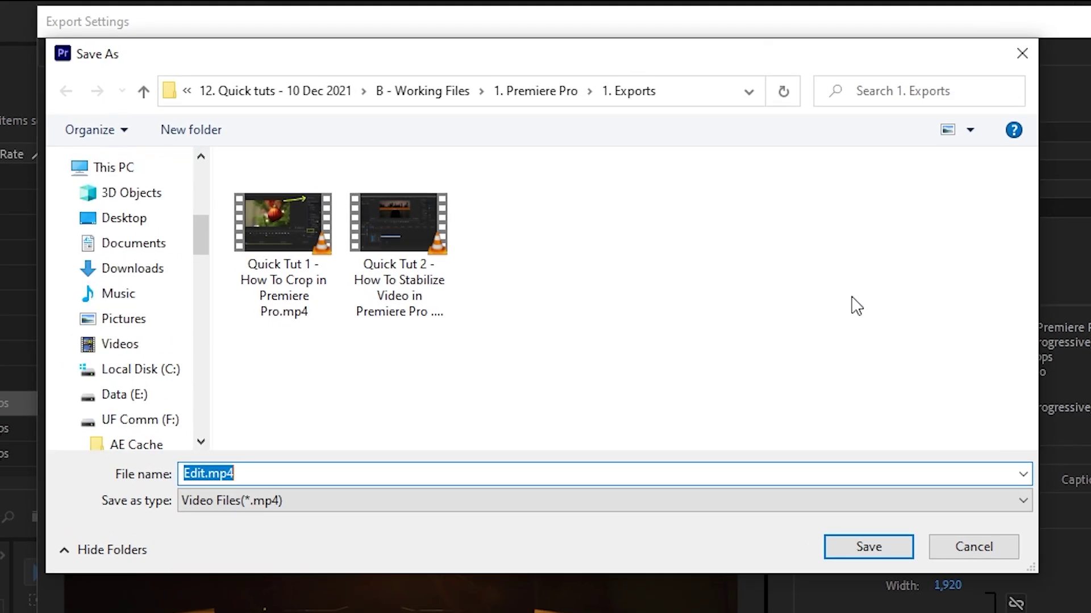
{"action": "type", "text": "Export!"}
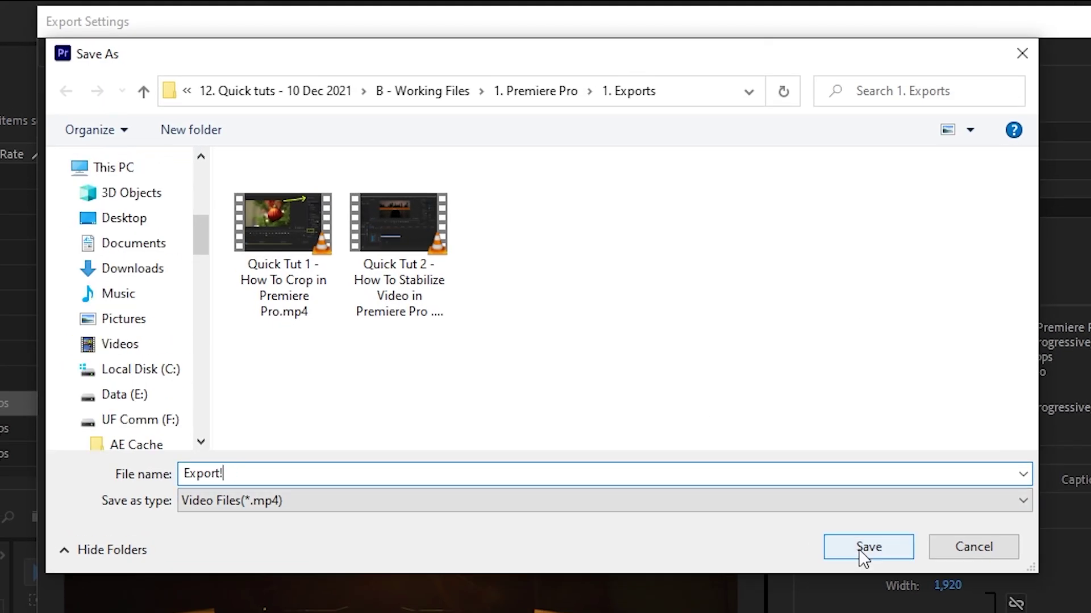
{"action": "left_click", "coordinate": [868, 547]}
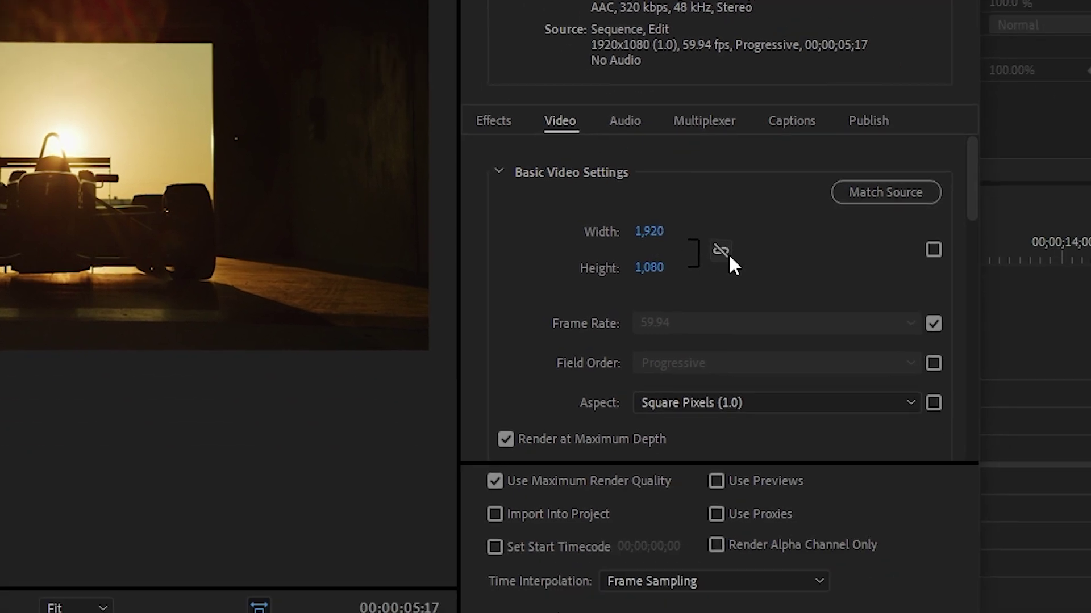
Set the export frame rate to 25 with Square Pixels (1.0), keeping Render at Maximum Depth on.
{"action": "scroll", "coordinate": [699, 275], "scroll_direction": "down", "scroll_amount": 3}
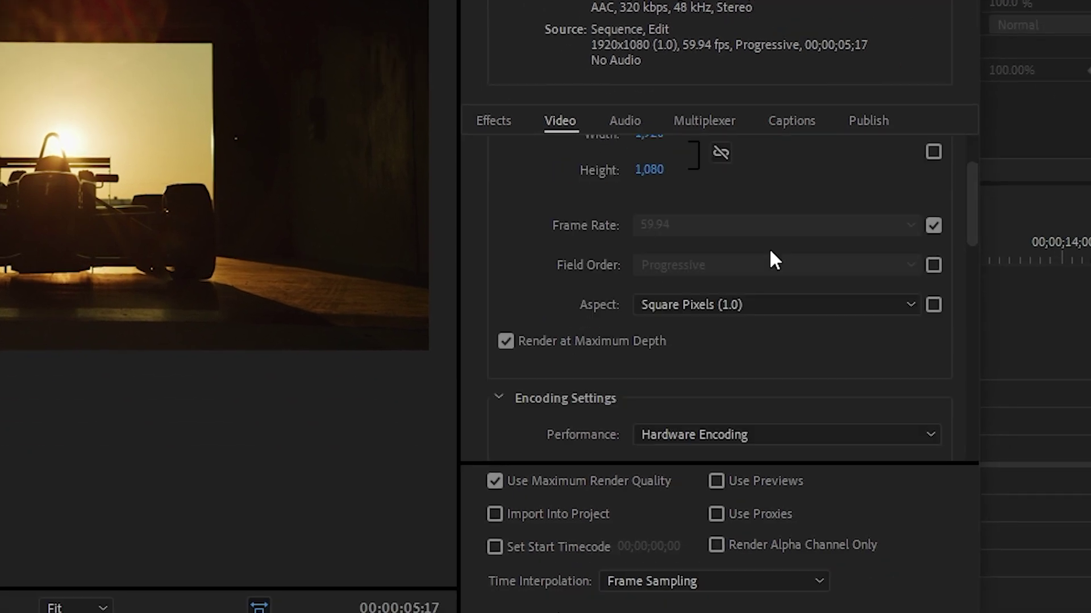
{"action": "left_click", "coordinate": [929, 222]}
{"action": "left_click", "coordinate": [792, 226]}
{"action": "left_click", "coordinate": [752, 438]}
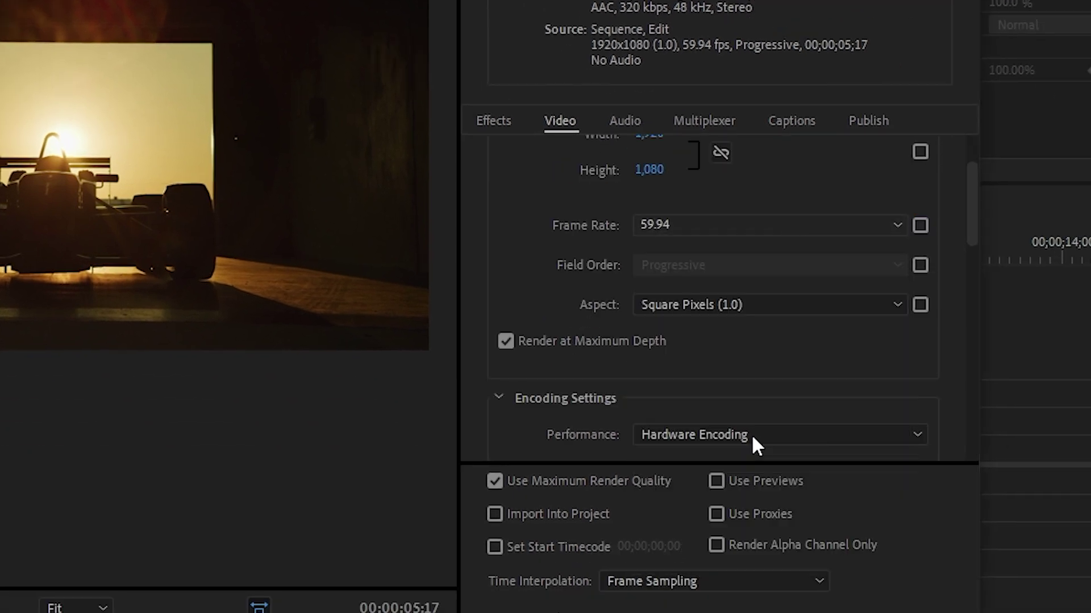
{"action": "left_click", "coordinate": [725, 305]}
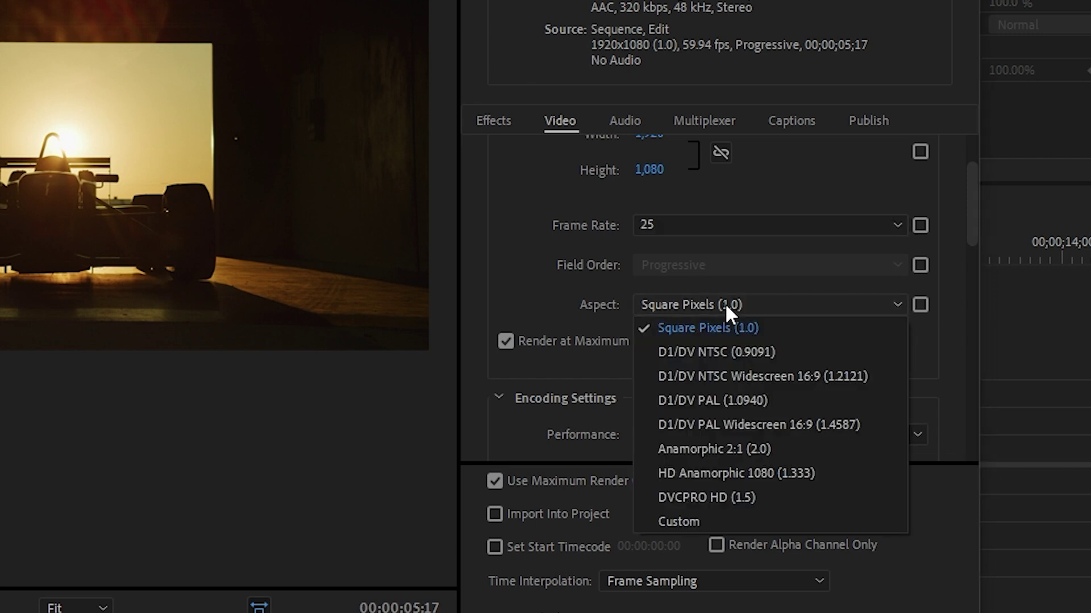
{"action": "left_click", "coordinate": [730, 326]}
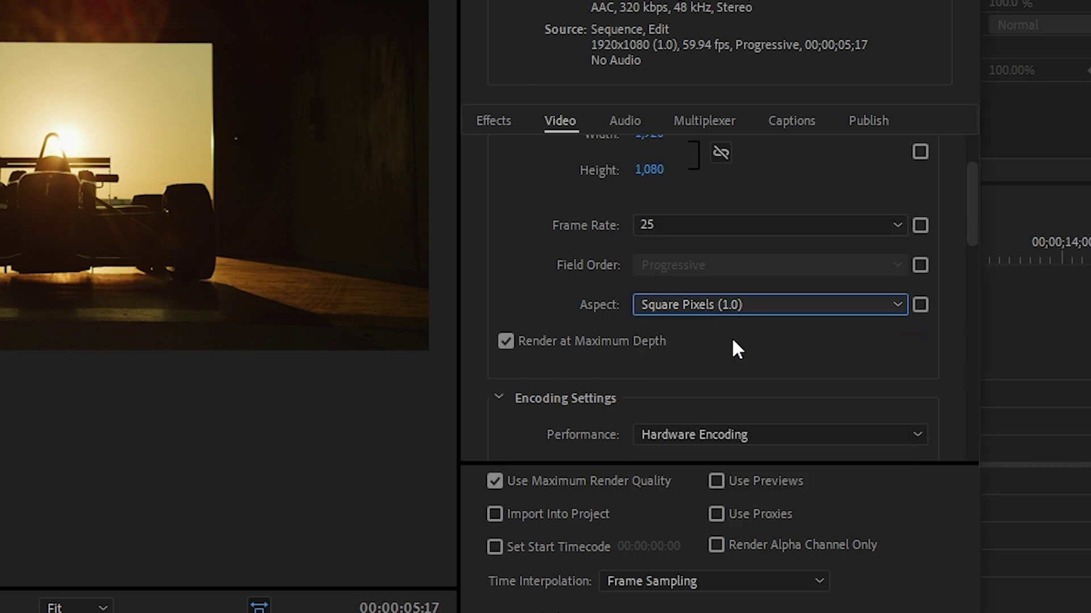
{"action": "left_click", "coordinate": [506, 341]}
{"action": "left_click", "coordinate": [506, 342]}
Keep Hardware Encoding, High profile and Level 4.2 in the H.264 encoding settings.
{"action": "scroll", "coordinate": [700, 341], "scroll_direction": "down", "scroll_amount": 2}
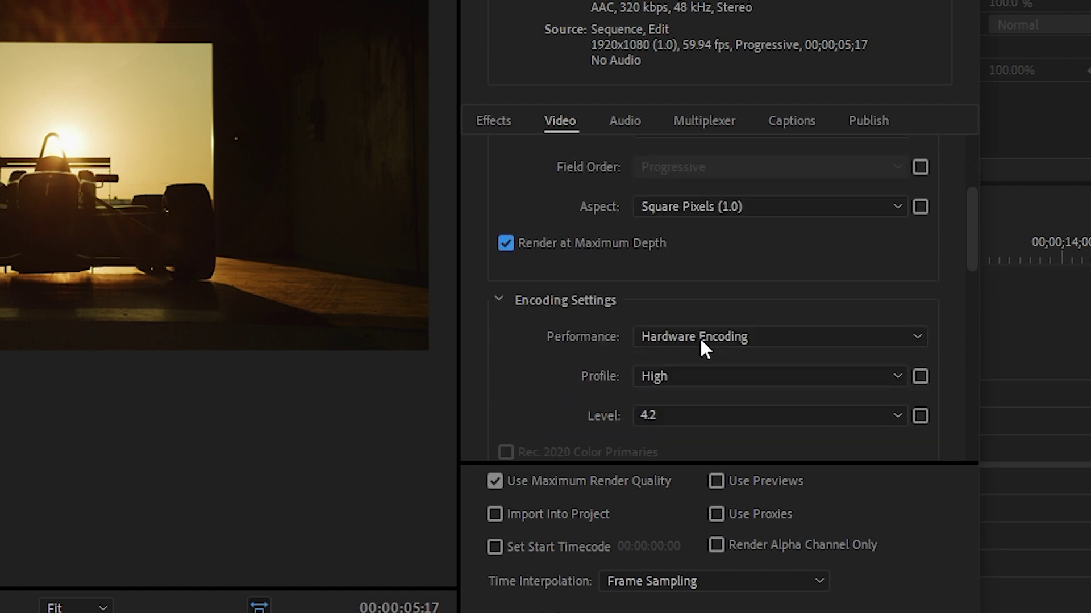
{"action": "scroll", "coordinate": [722, 294], "scroll_direction": "down", "scroll_amount": 2}
{"action": "left_click", "coordinate": [723, 239]}
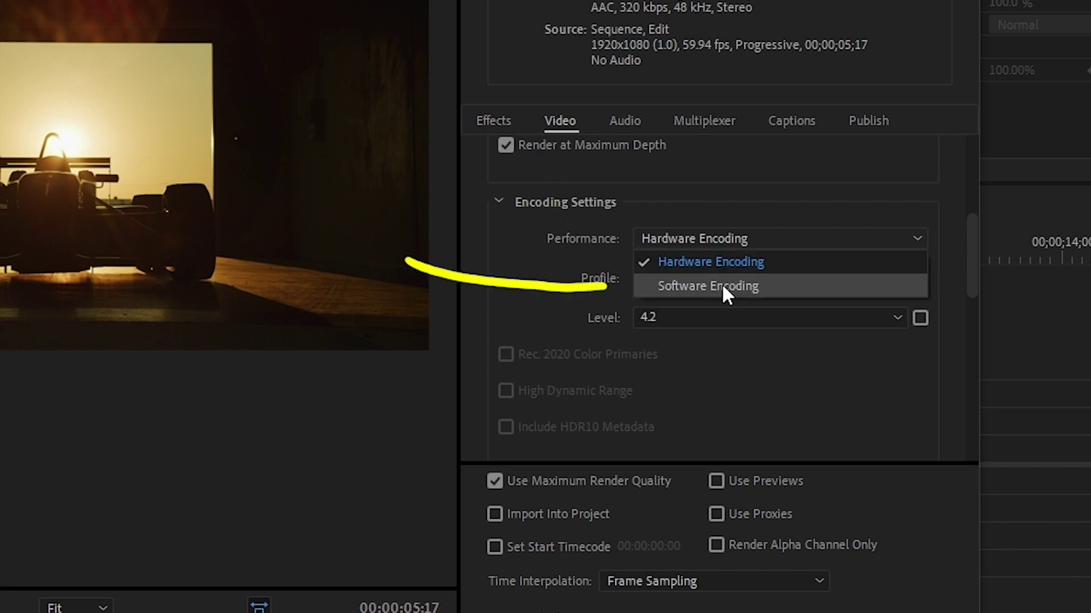
{"action": "left_click", "coordinate": [720, 262]}
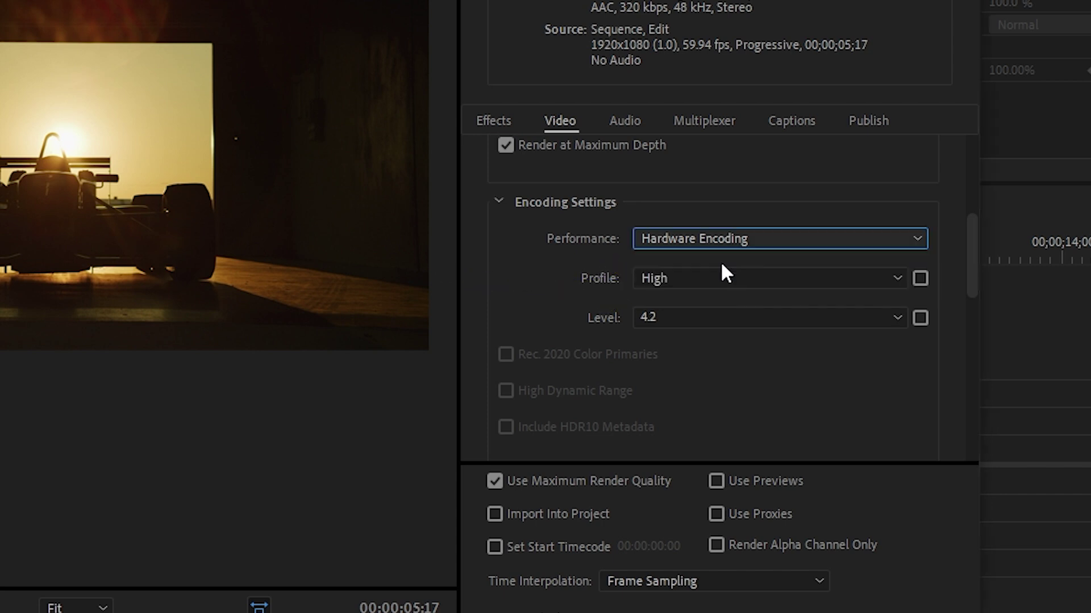
{"action": "left_click", "coordinate": [727, 281]}
{"action": "left_click", "coordinate": [734, 348]}
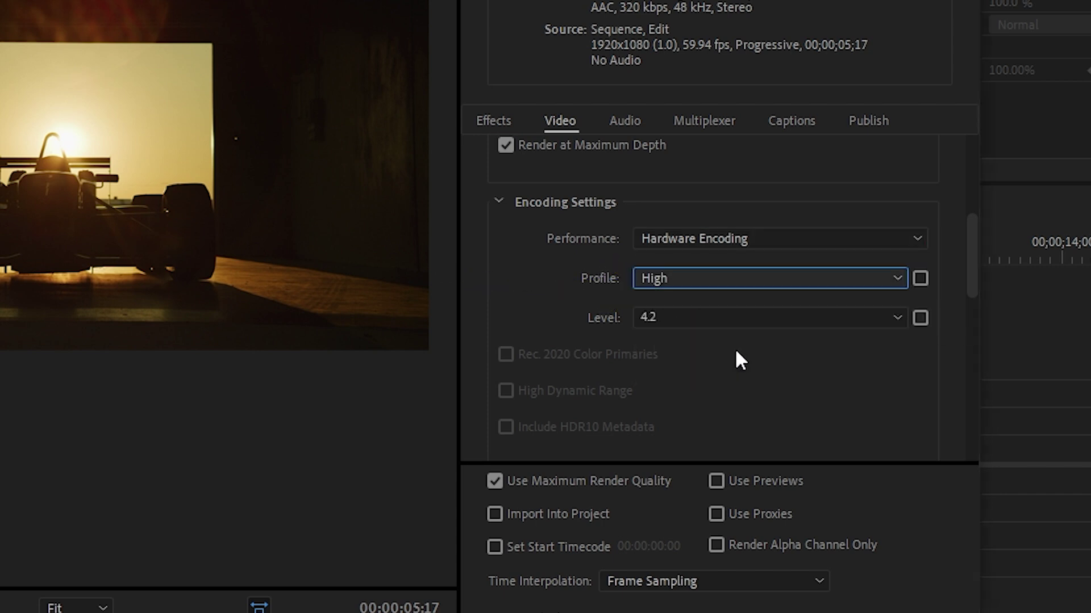
{"action": "left_click", "coordinate": [729, 317]}
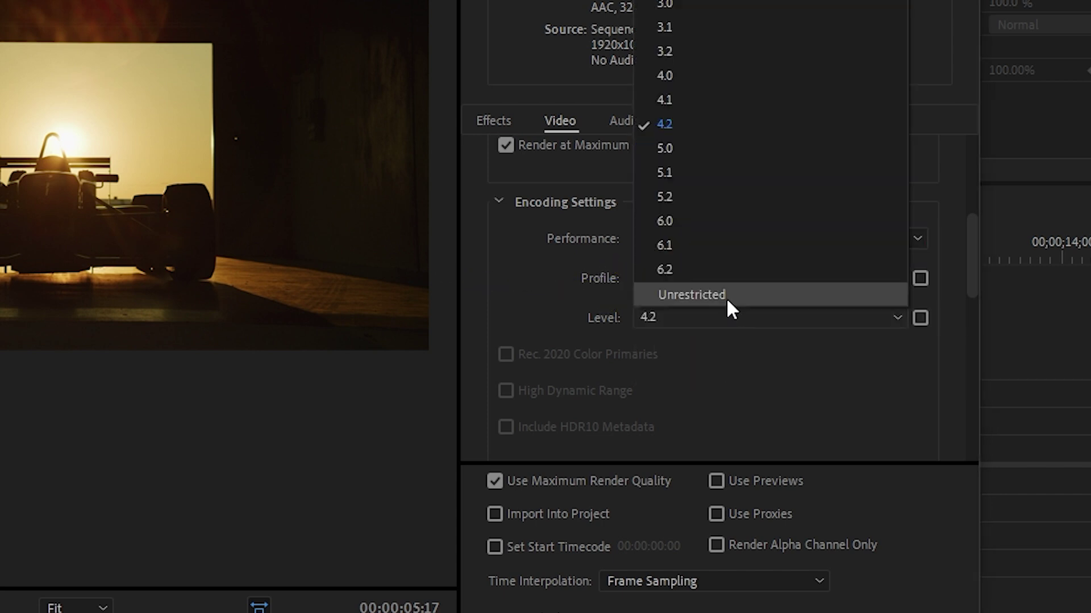
{"action": "left_click", "coordinate": [732, 125]}
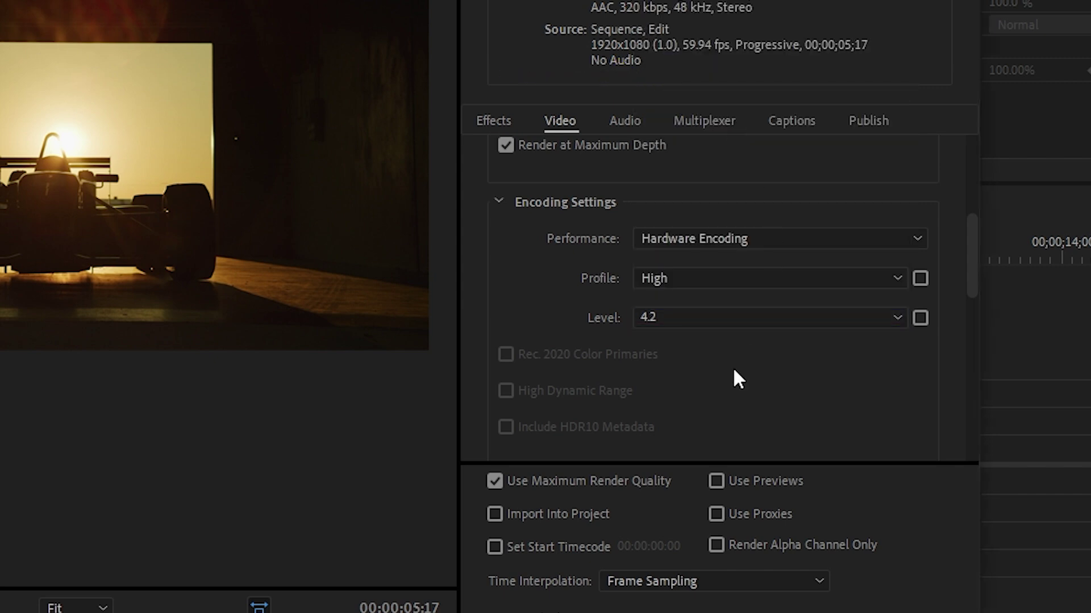
Use VBR 2-pass bitrate encoding with a 10 Mbps target and enable Maximum Render Quality.
{"action": "scroll", "coordinate": [732, 366], "scroll_direction": "down", "scroll_amount": 7}
{"action": "left_click", "coordinate": [725, 232]}
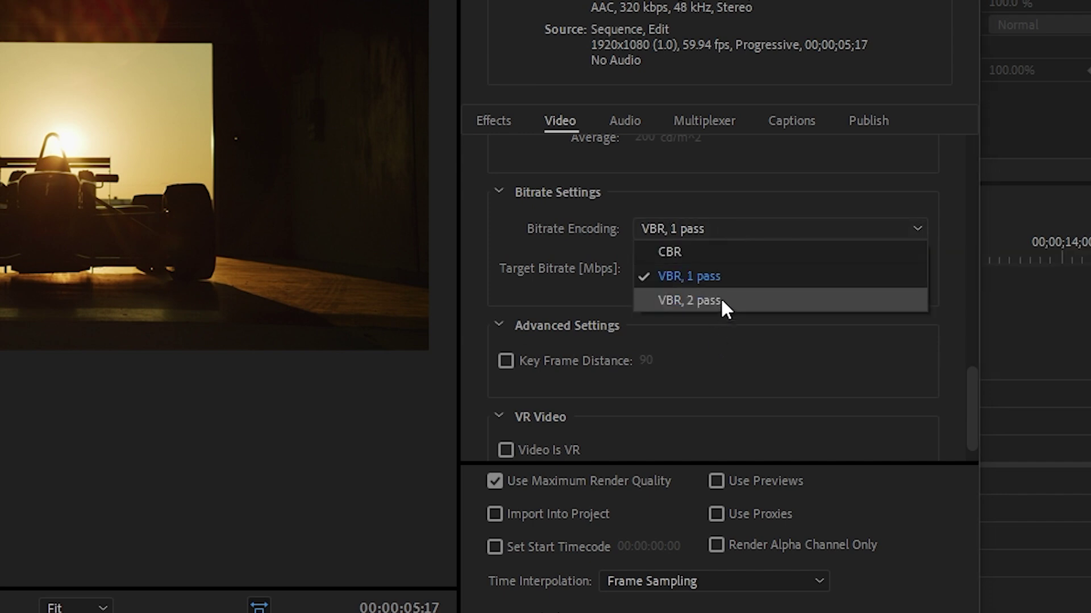
{"action": "left_click", "coordinate": [719, 301]}
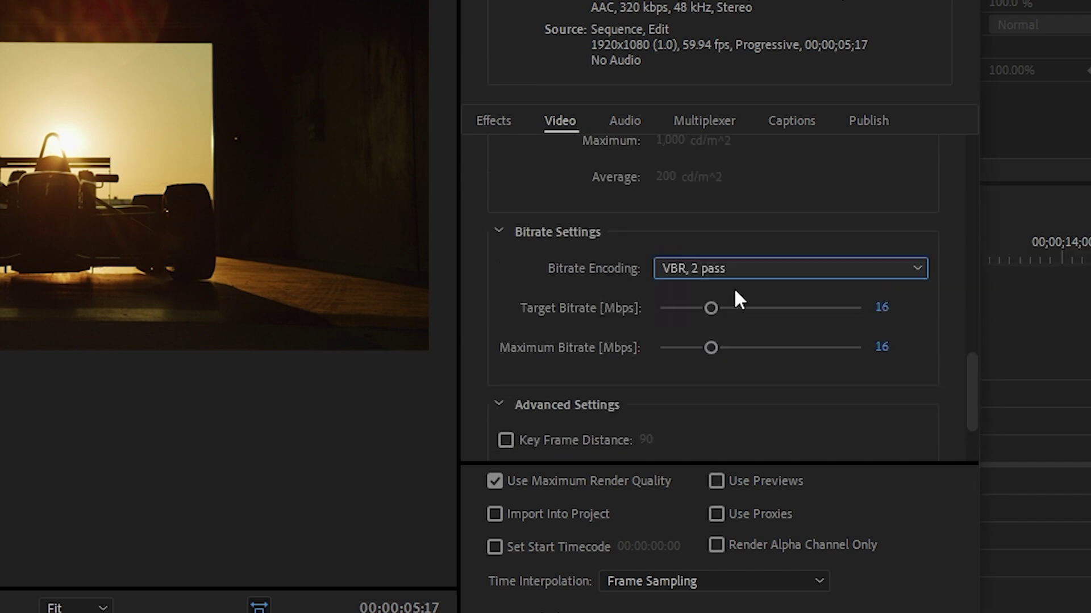
{"action": "left_click", "coordinate": [881, 307]}
{"action": "type", "text": "10"}
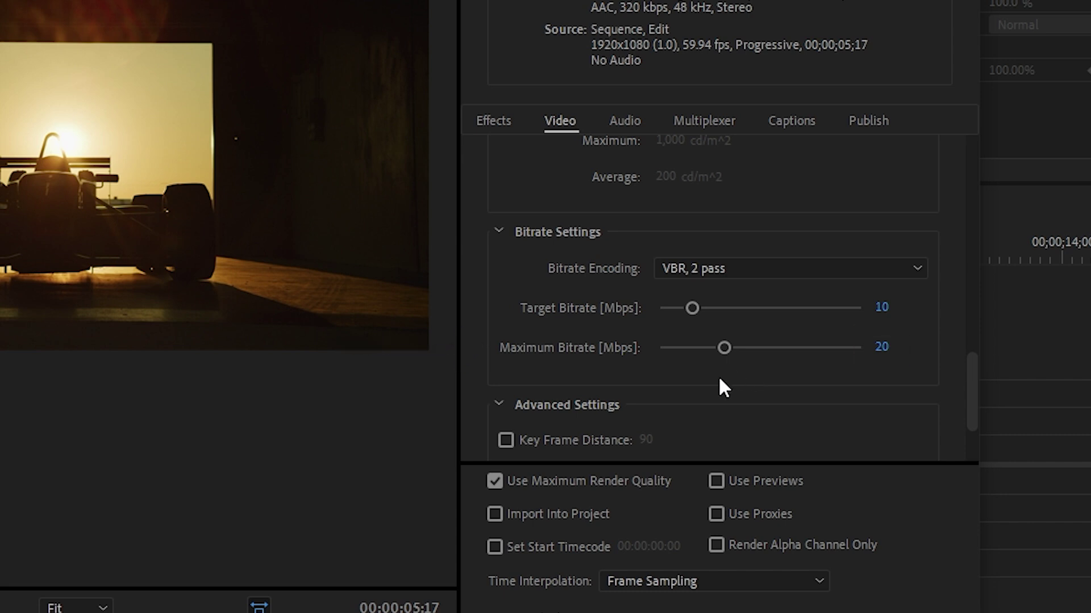
{"action": "scroll", "coordinate": [718, 376], "scroll_direction": "down", "scroll_amount": 3}
{"action": "scroll", "coordinate": [719, 378], "scroll_direction": "down", "scroll_amount": 1}
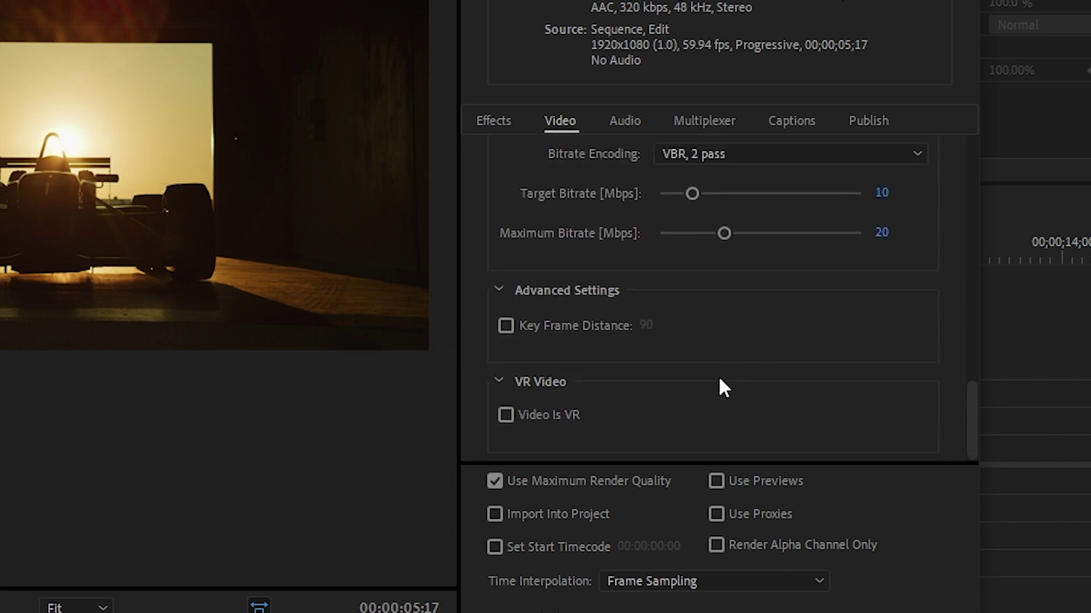
{"action": "left_click", "coordinate": [520, 481]}
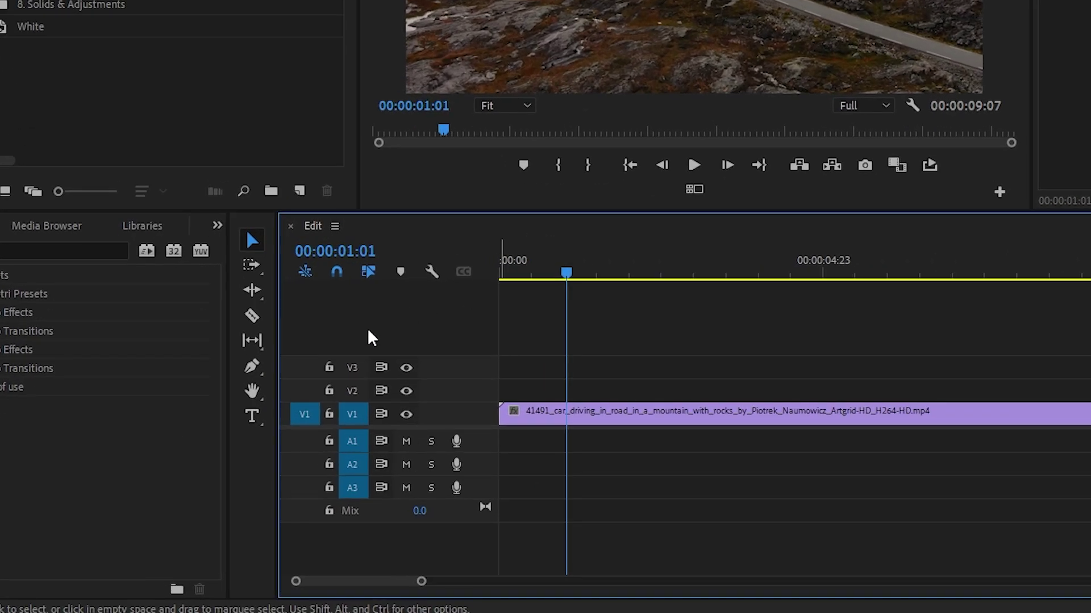
Type the title 'My Road Trip!' over the road in the Program monitor.
{"action": "left_click", "coordinate": [254, 418]}
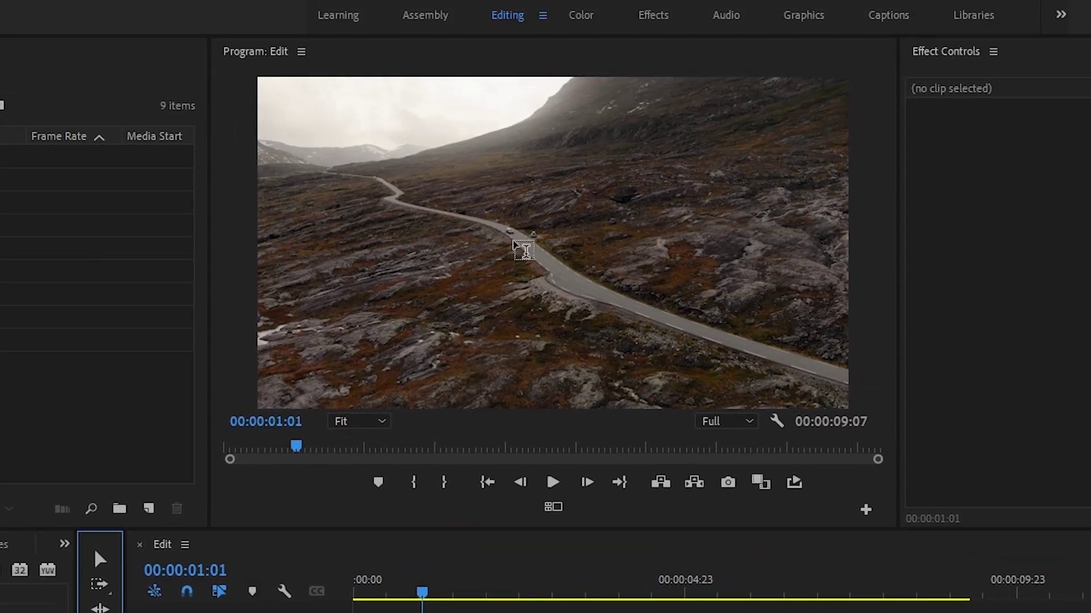
{"action": "left_click", "coordinate": [515, 237]}
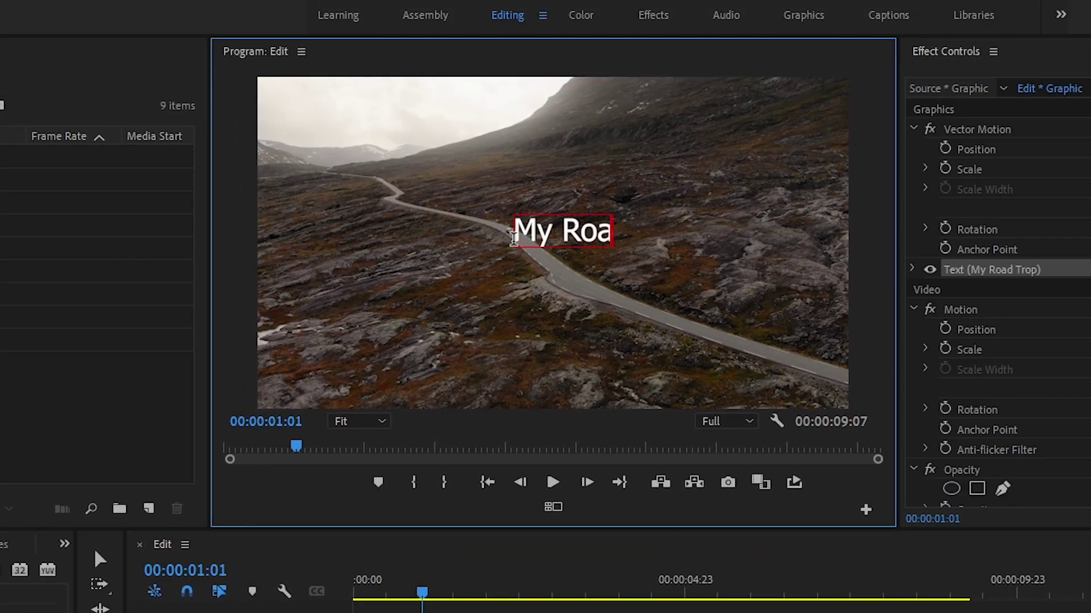
{"action": "type", "text": "My Road Trip!"}
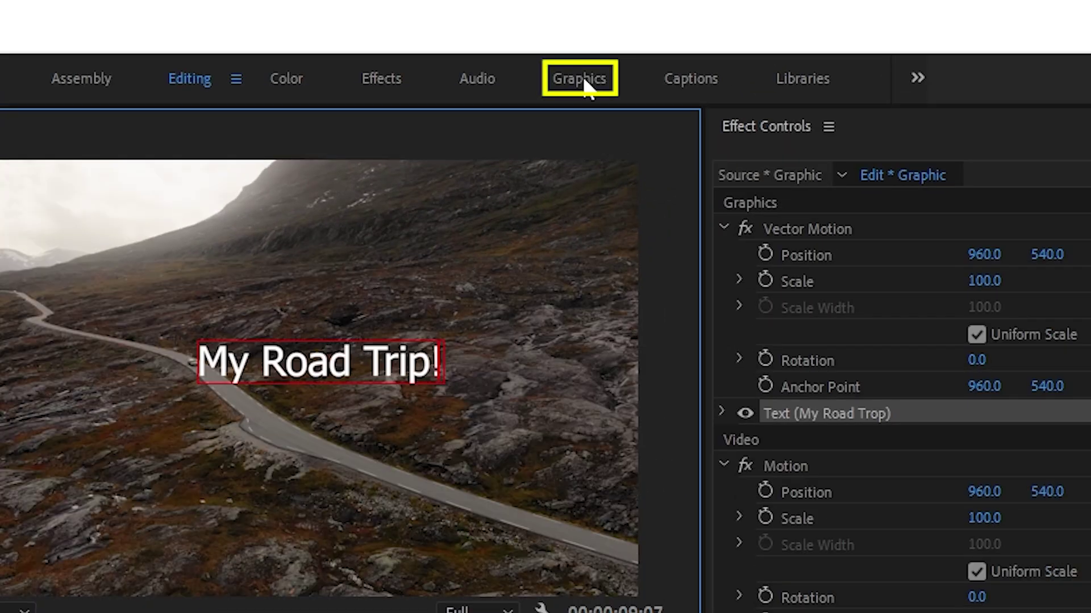
In the Graphics workspace, align the title to the centre of the frame.
{"action": "left_click", "coordinate": [584, 81]}
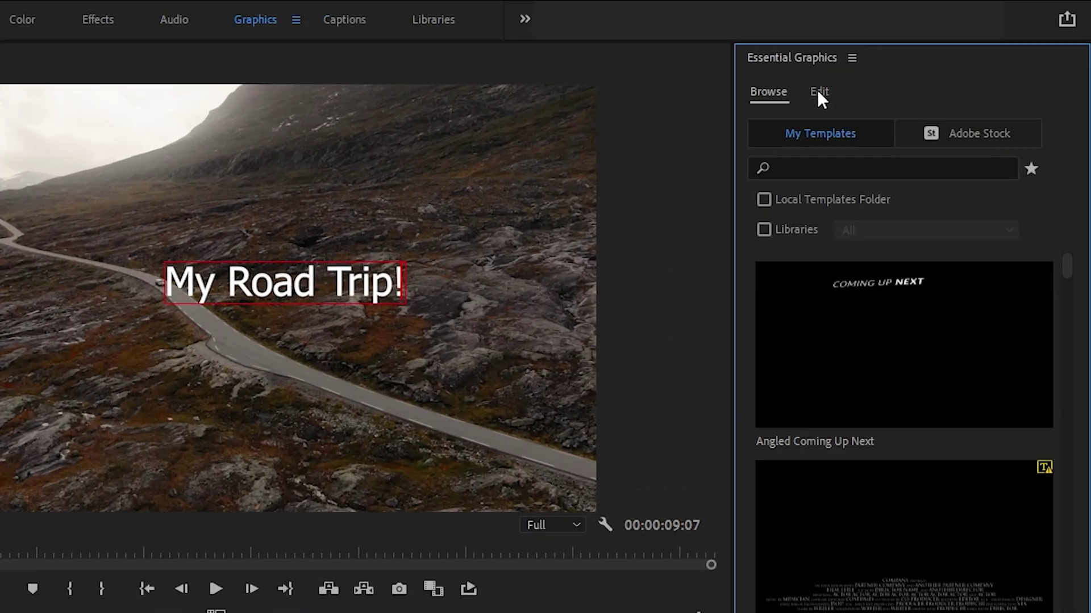
{"action": "left_click", "coordinate": [936, 77]}
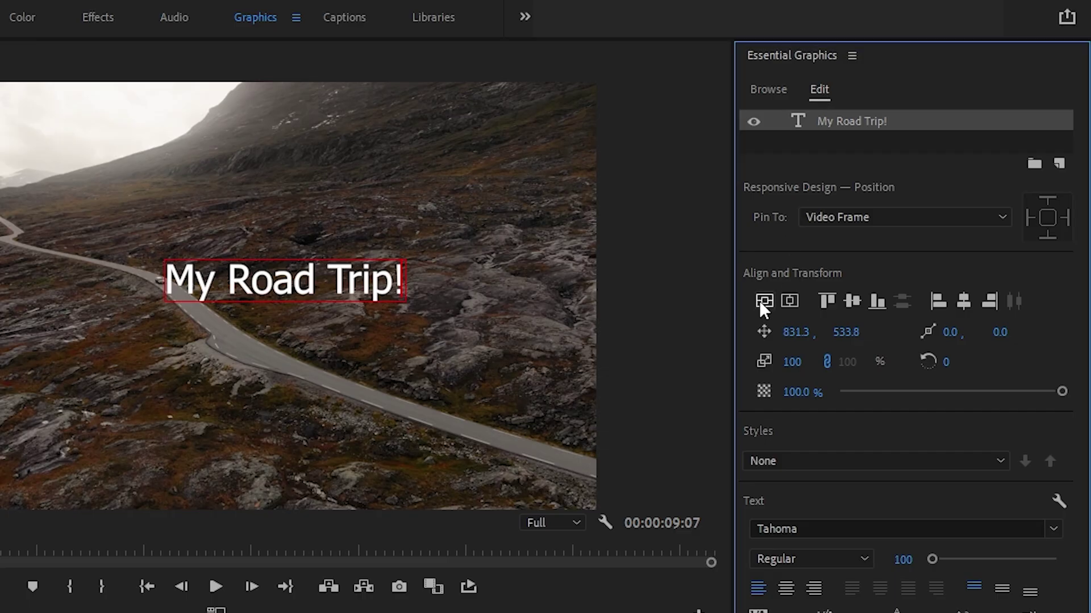
{"action": "left_click", "coordinate": [759, 301]}
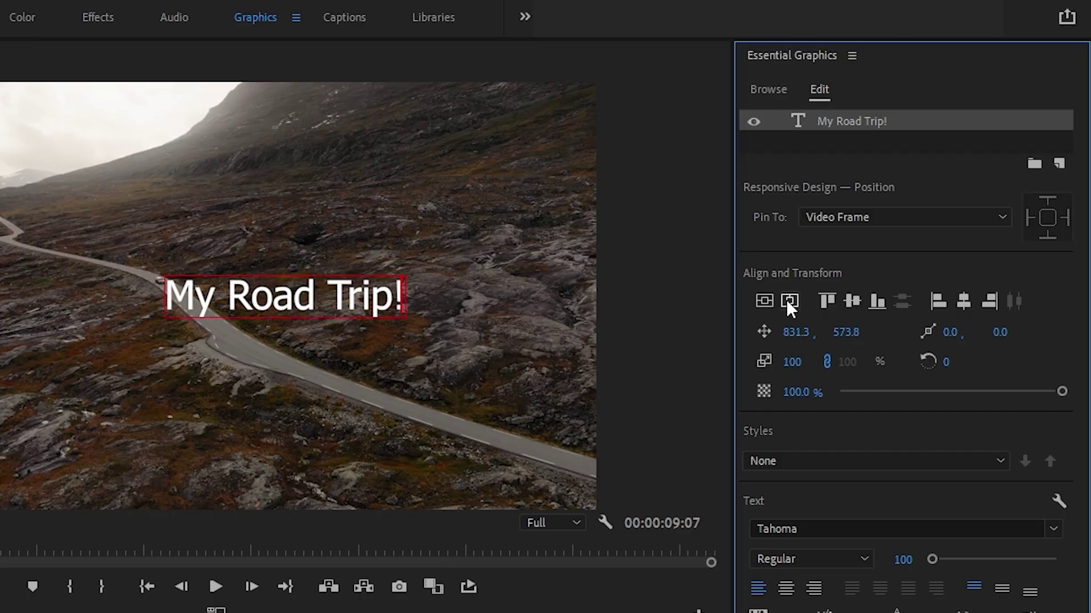
{"action": "left_click", "coordinate": [788, 300]}
{"action": "left_click", "coordinate": [827, 301]}
{"action": "left_click", "coordinate": [789, 300]}
Set the title font to Bebas at size 196 with bold and italic.
{"action": "left_click", "coordinate": [815, 526]}
{"action": "scroll", "coordinate": [818, 545], "scroll_direction": "up", "scroll_amount": 2}
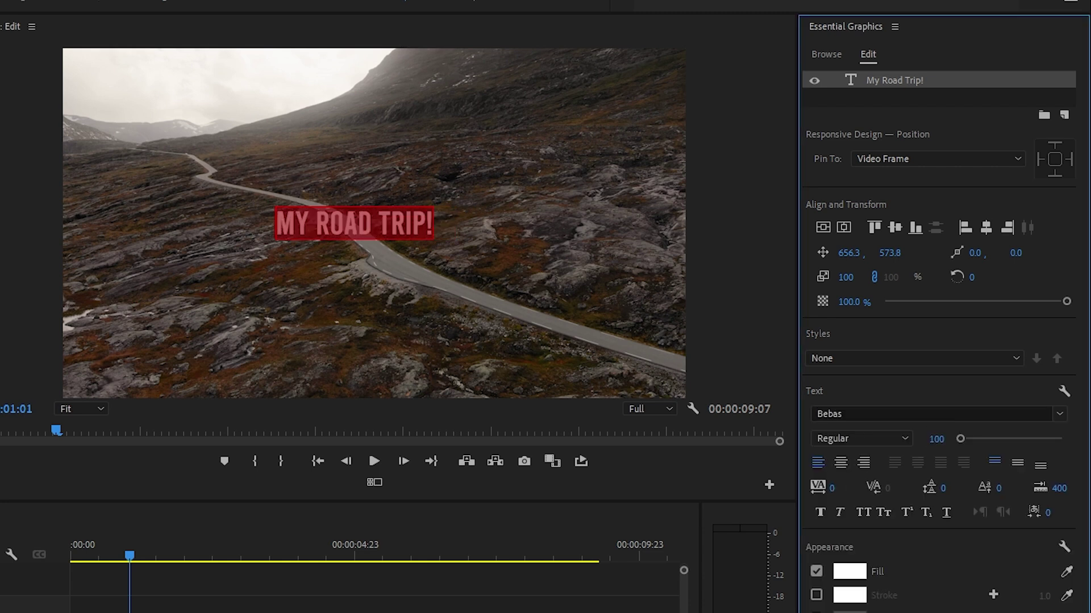
{"action": "left_click_drag", "start_coordinate": [936, 439], "coordinate": [991, 438]}
{"action": "left_click", "coordinate": [646, 372]}
{"action": "left_click", "coordinate": [820, 512]}
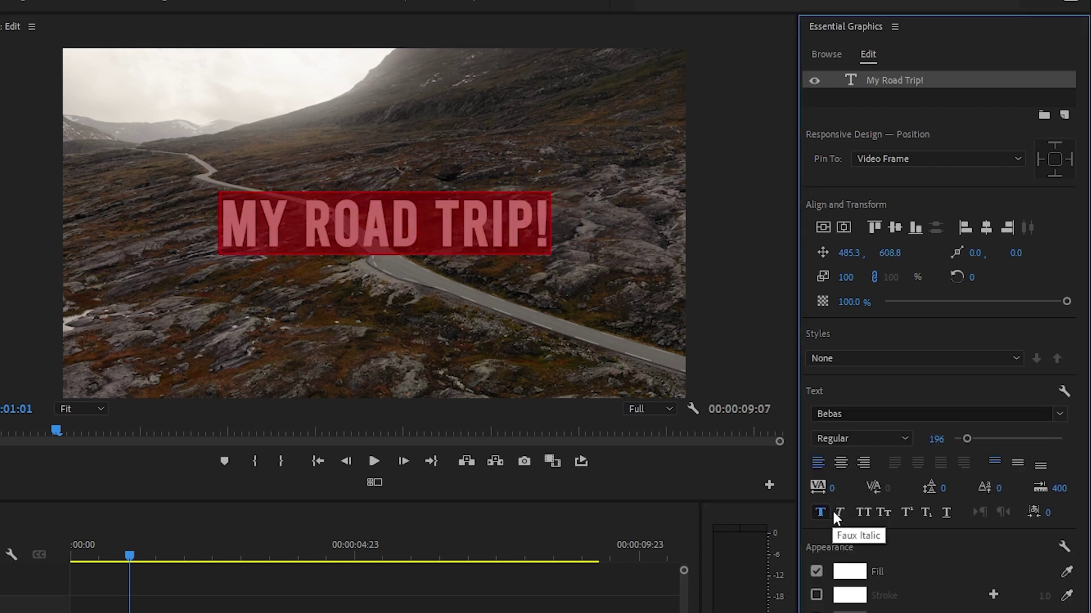
{"action": "left_click", "coordinate": [839, 511]}
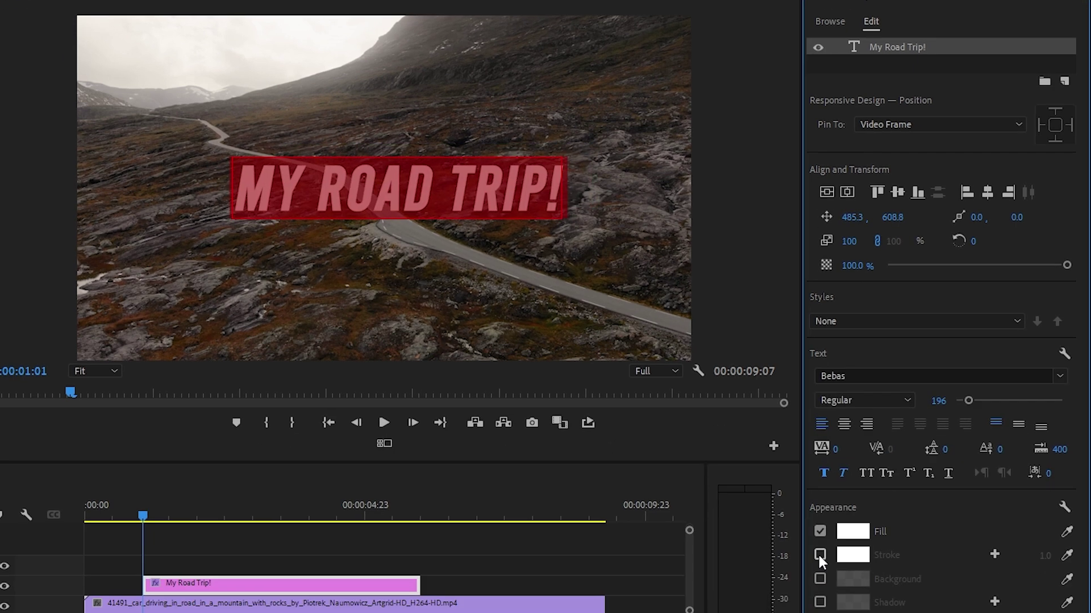
Try a black (000000) stroke on the title, then turn it off.
{"action": "left_click", "coordinate": [819, 555]}
{"action": "left_click", "coordinate": [853, 555]}
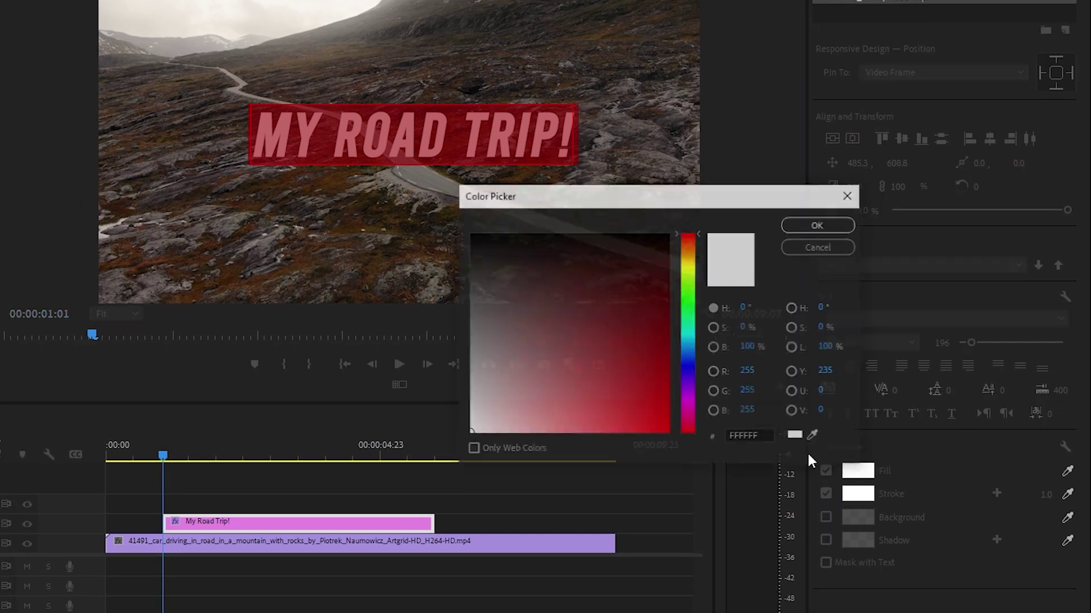
{"action": "left_click", "coordinate": [798, 498]}
{"action": "type", "text": "000000"}
{"action": "left_click", "coordinate": [799, 277]}
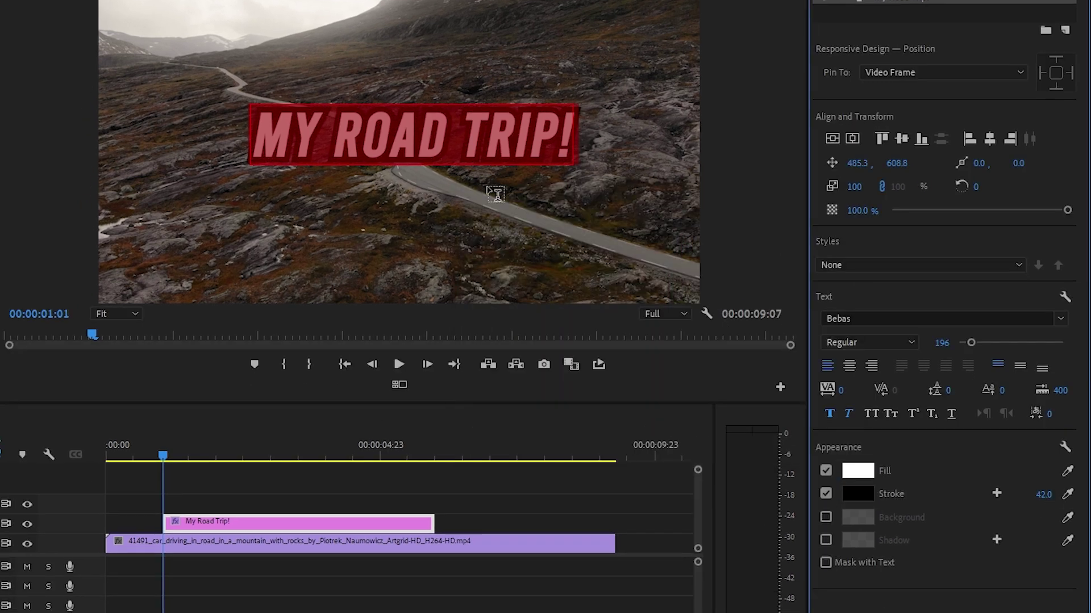
{"action": "left_click", "coordinate": [826, 493]}
Add a drop shadow to the title and deselect it to review the look.
{"action": "left_click", "coordinate": [826, 540]}
{"action": "left_click", "coordinate": [858, 540]}
{"action": "left_click", "coordinate": [818, 221]}
{"action": "scroll", "coordinate": [1039, 537], "scroll_direction": "down", "scroll_amount": 1}
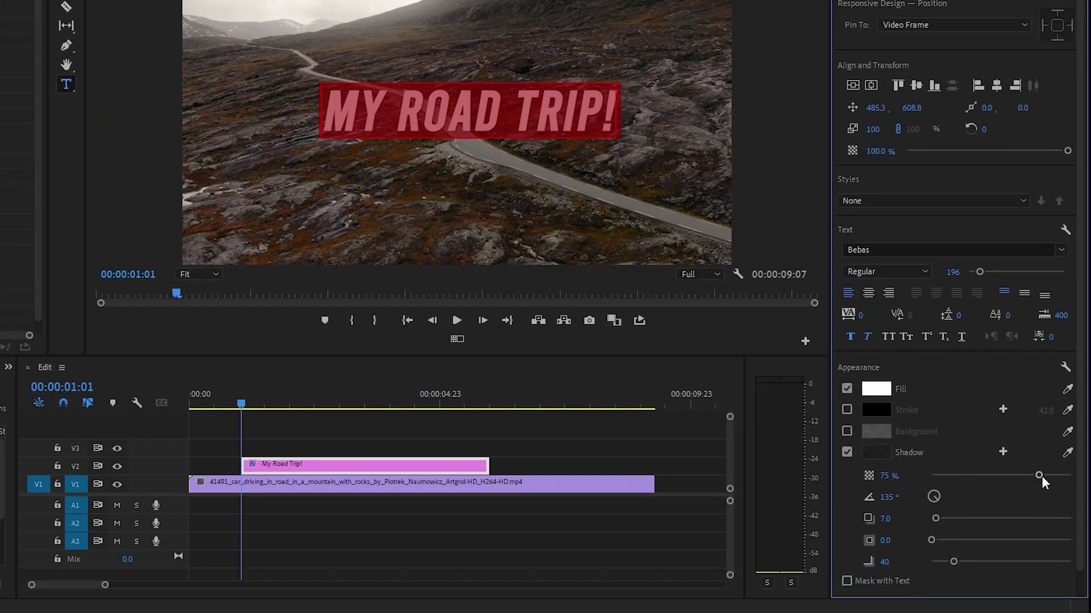
{"action": "key", "text": "Escape"}
{"action": "left_click", "coordinate": [564, 219]}
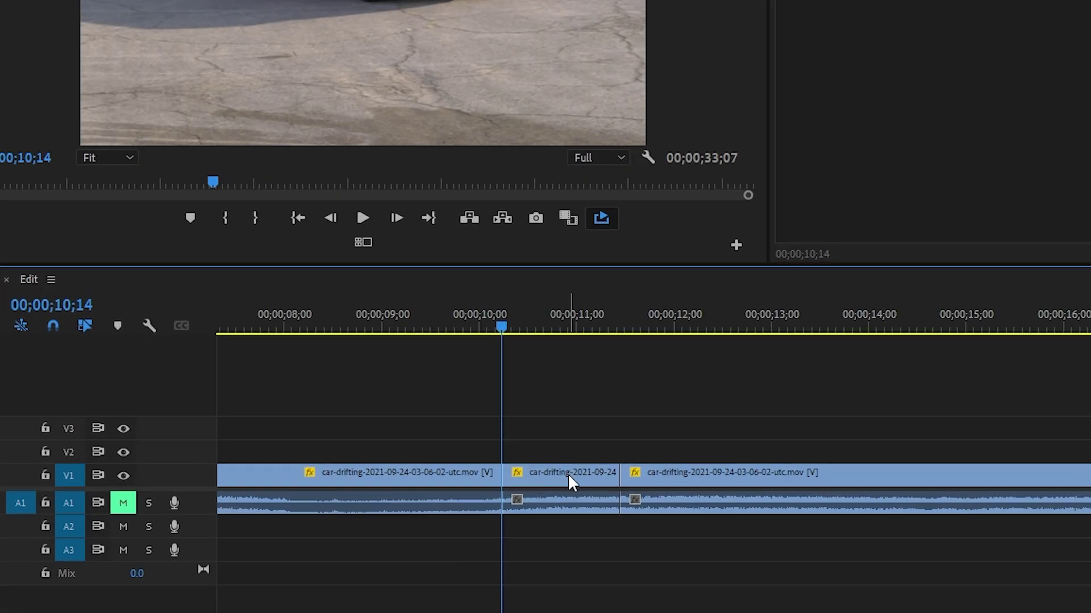
Apply Gaussian Blur to the short middle car-drifting clip and raise Blurriness to 46.
{"action": "left_click", "coordinate": [560, 466]}
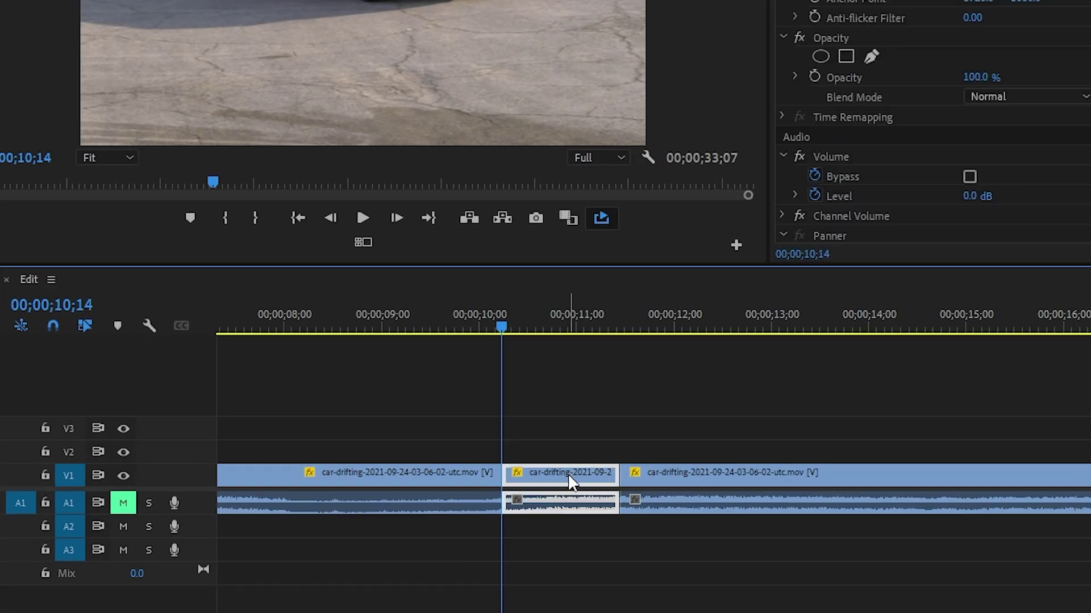
{"action": "left_click", "coordinate": [0, 305]}
{"action": "type", "text": "gaussian blur"}
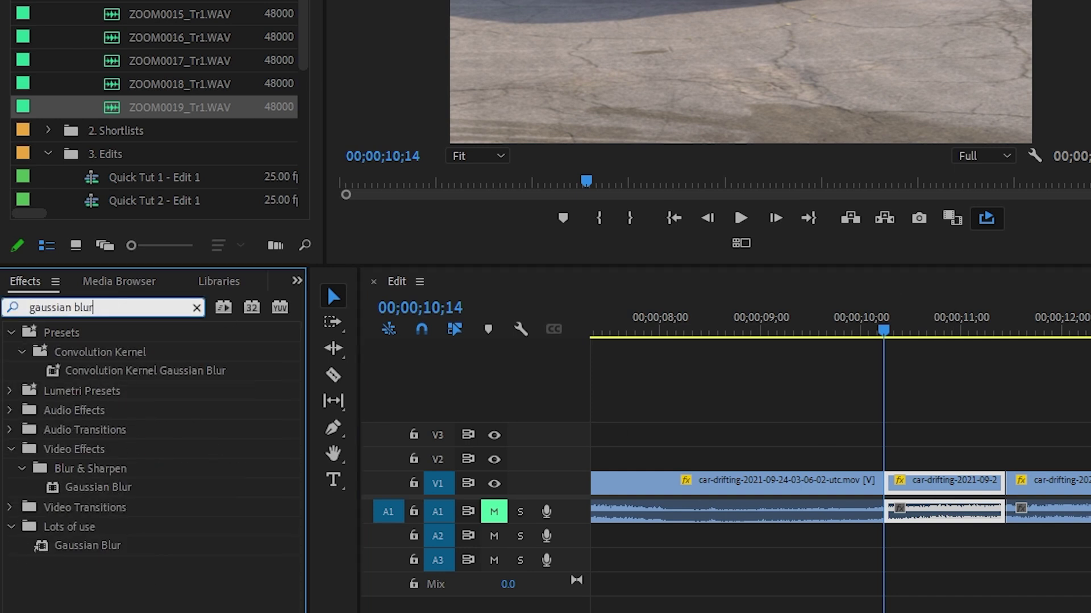
{"action": "left_click", "coordinate": [95, 489]}
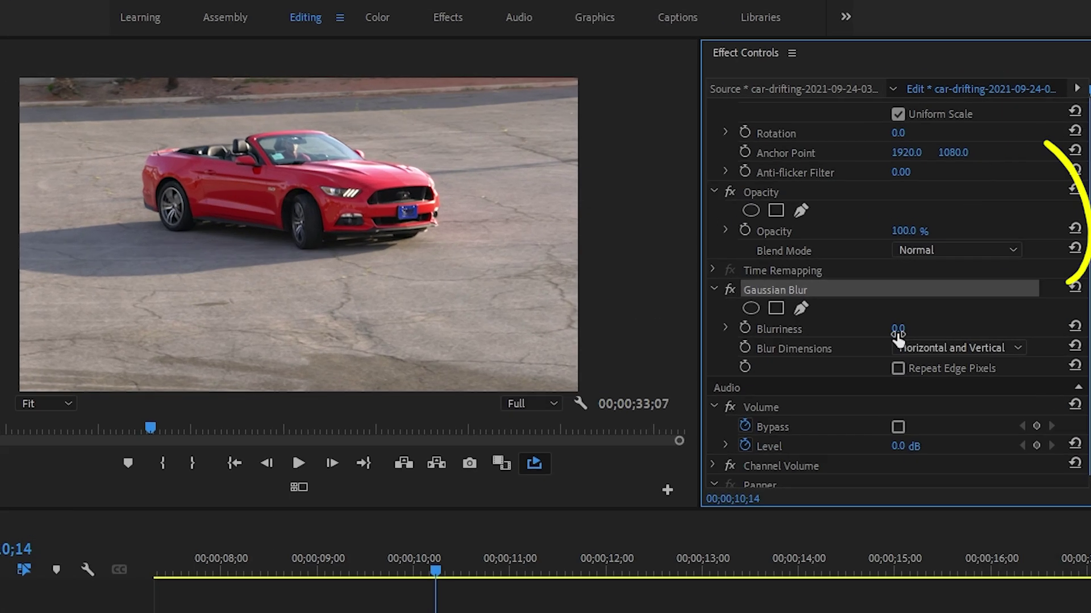
{"action": "left_click_drag", "start_coordinate": [901, 328], "coordinate": [898, 329]}
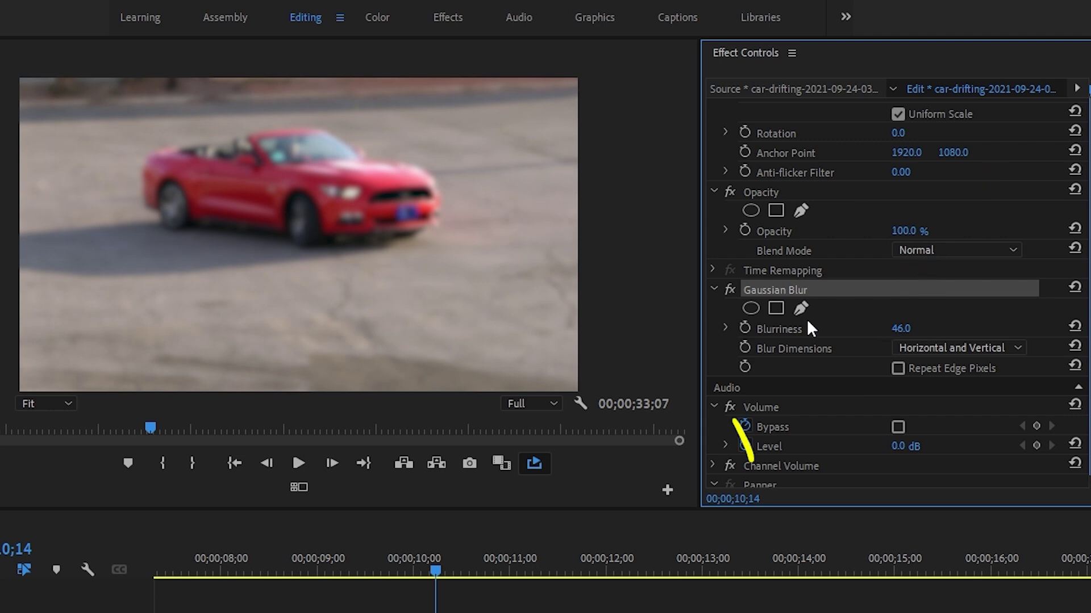
Add a rectangle mask to the blur and fit it over the number plate at 75% zoom.
{"action": "left_click", "coordinate": [776, 308]}
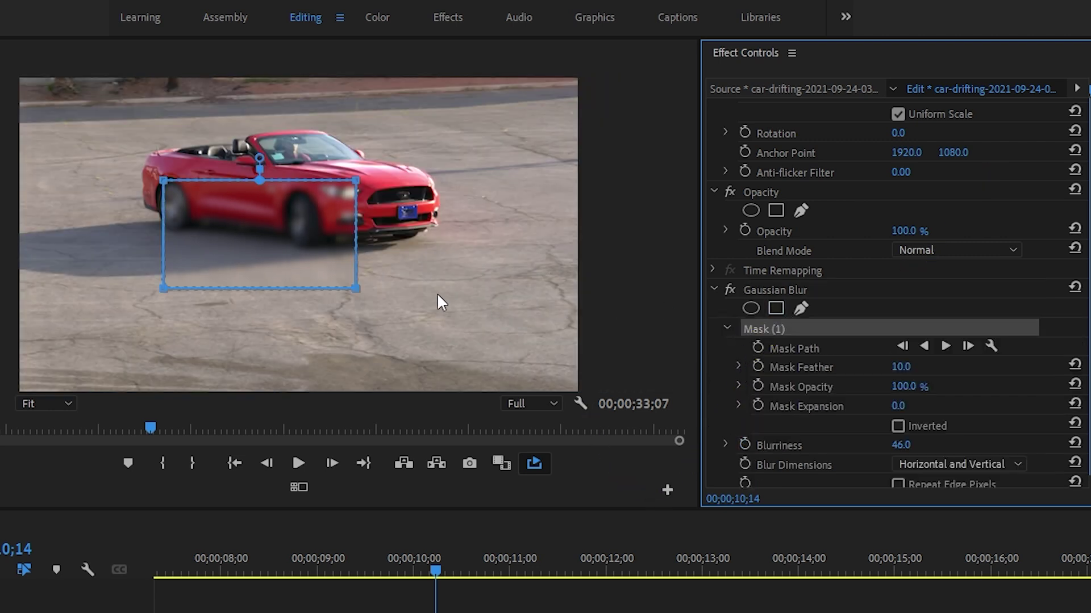
{"action": "left_click_drag", "start_coordinate": [337, 253], "coordinate": [436, 225]}
{"action": "left_click", "coordinate": [45, 403]}
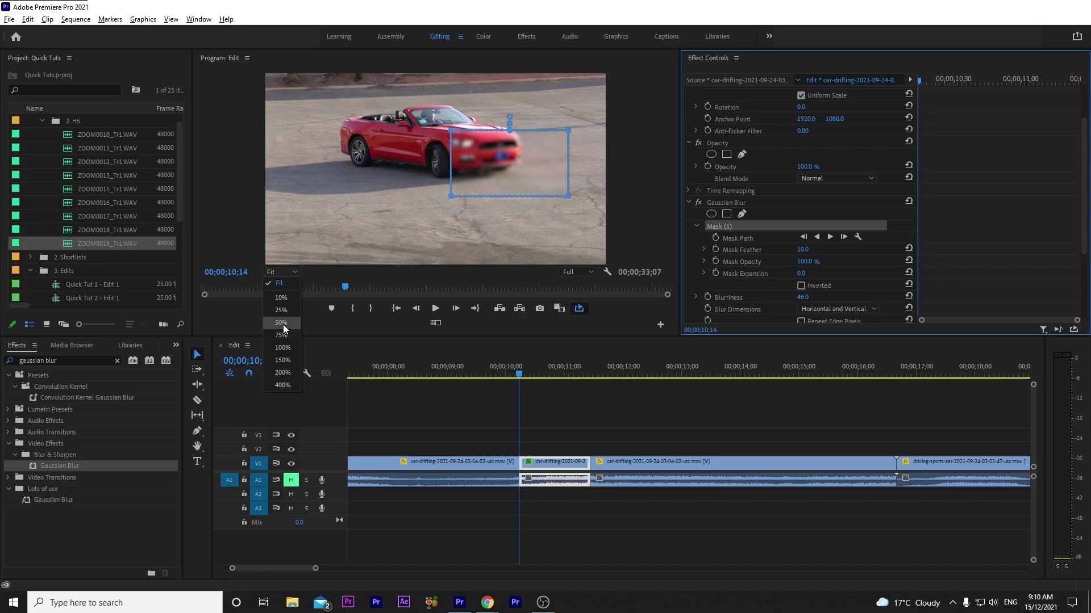
{"action": "left_click", "coordinate": [45, 491]}
{"action": "left_click_drag", "start_coordinate": [562, 357], "coordinate": [424, 234]}
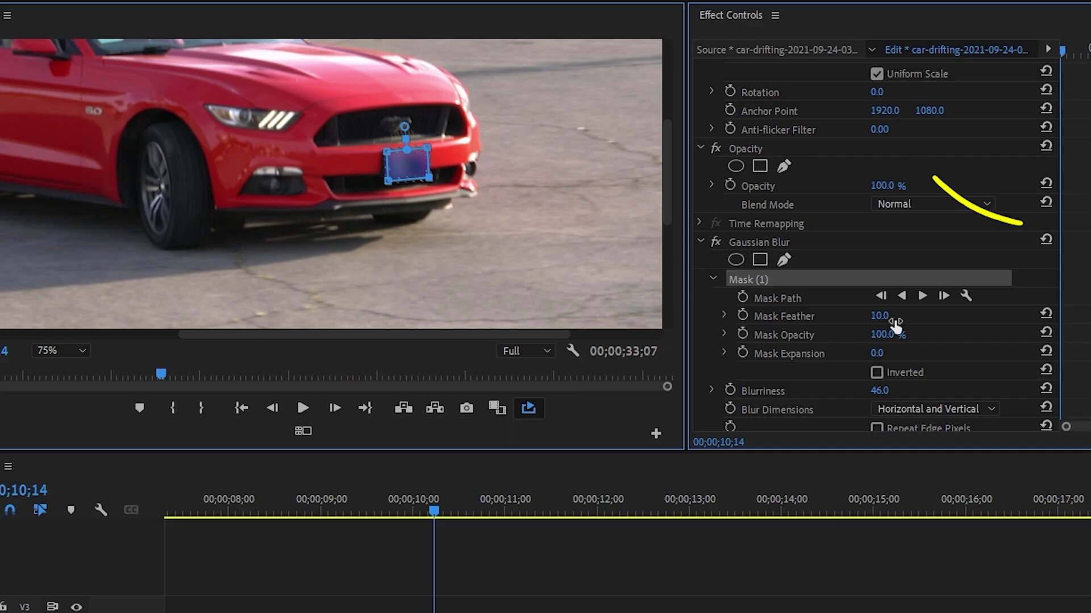
Track the blur mask forward along the plate and play back to verify it follows.
{"action": "left_click", "coordinate": [831, 237]}
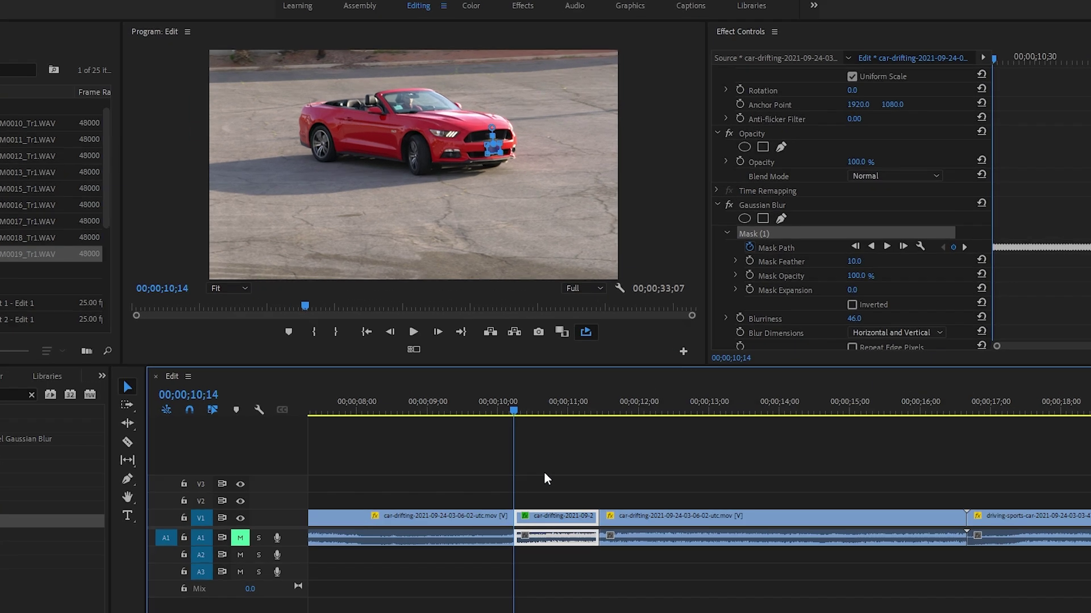
{"action": "key", "text": "space"}
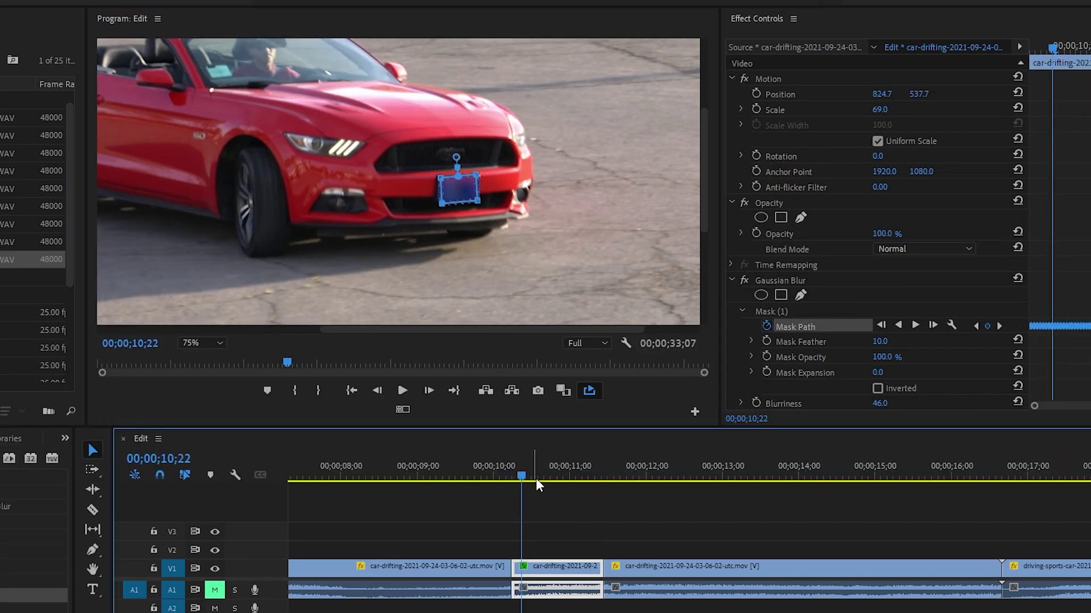
{"action": "key", "text": "Right"}
{"action": "key", "text": "Right"}
{"action": "key", "text": "Right"}
{"action": "key", "text": "Right"}
{"action": "key", "text": "Right"}
{"action": "key", "text": "Right"}
{"action": "key", "text": "Right"}
{"action": "key", "text": "Right"}
{"action": "left_click", "coordinate": [448, 242]}
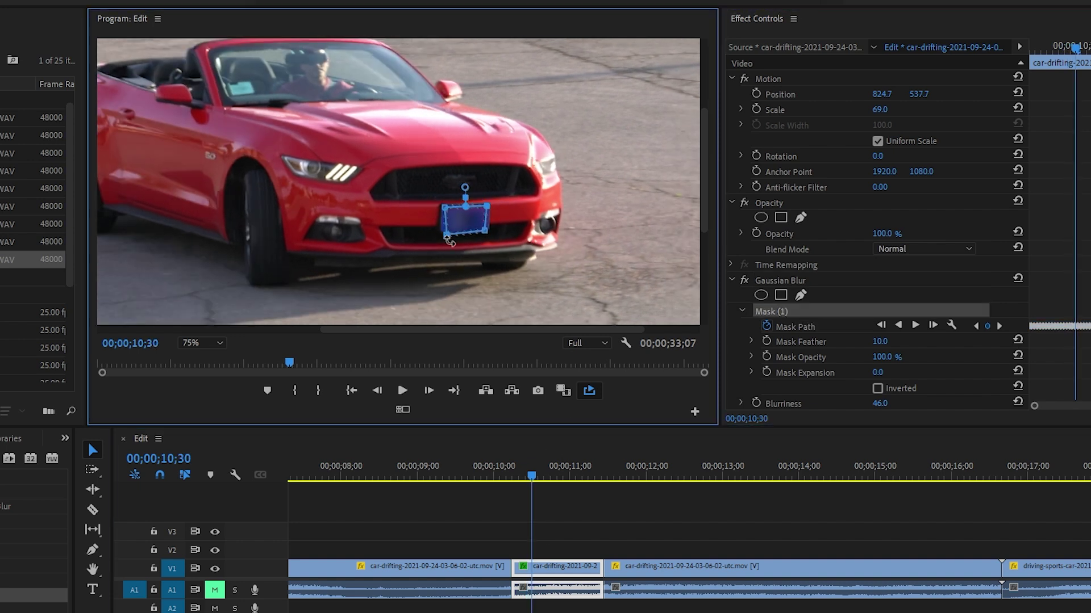
{"action": "key", "text": "Right"}
{"action": "key", "text": "Right"}
{"action": "key", "text": "Right"}
{"action": "key", "text": "Right"}
{"action": "key", "text": "Right"}
{"action": "key", "text": "Right"}
{"action": "key", "text": "Right"}
{"action": "key", "text": "Right"}
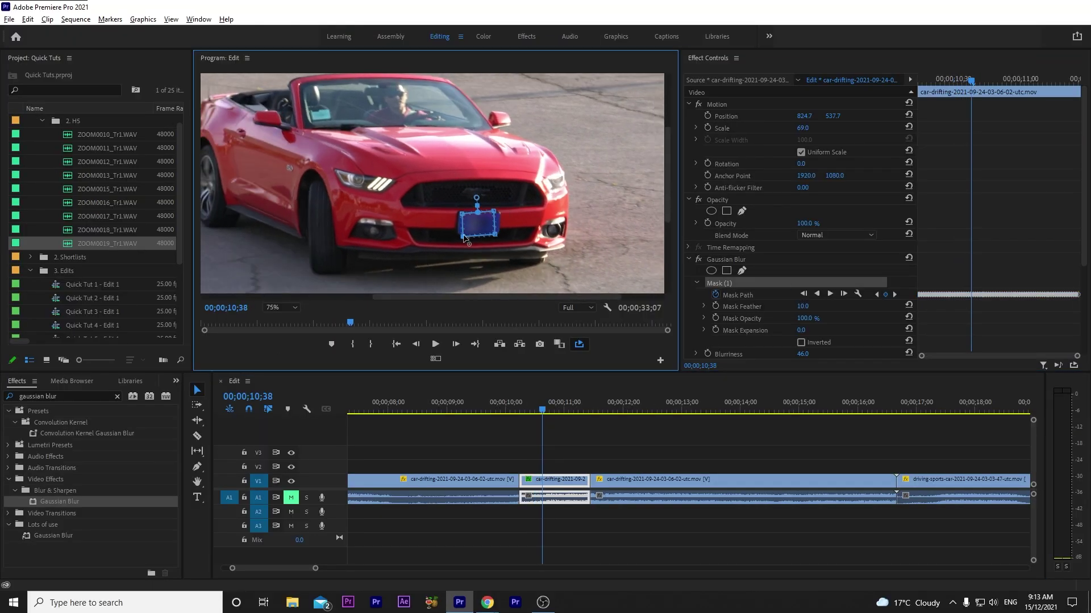
{"action": "left_click_drag", "start_coordinate": [581, 411], "coordinate": [538, 412]}
{"action": "key", "text": "space"}
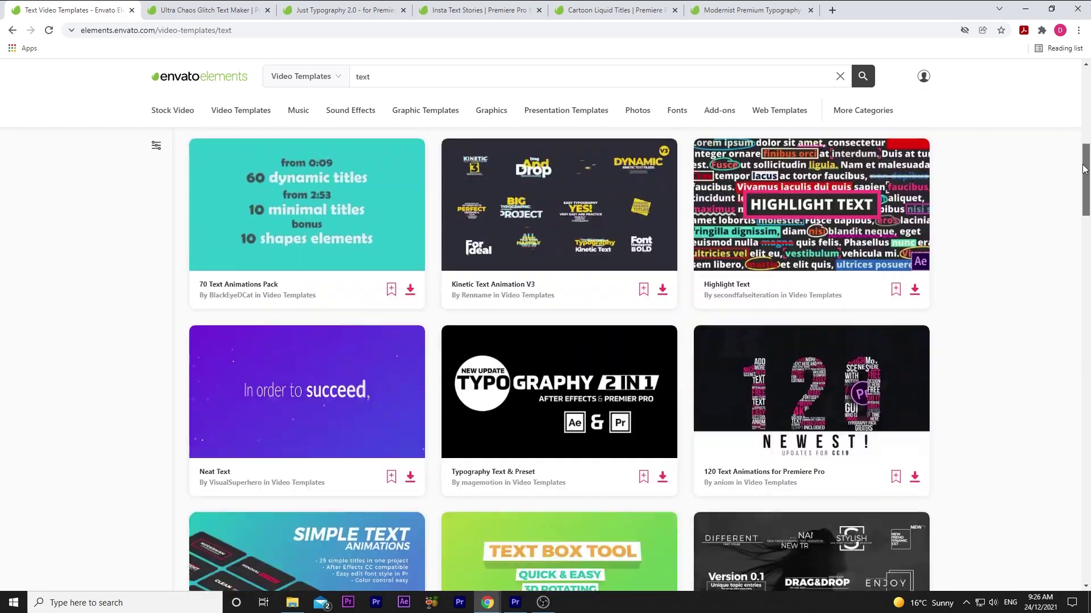
{"action": "scroll", "coordinate": [1084, 169], "scroll_direction": "down", "scroll_amount": 10}
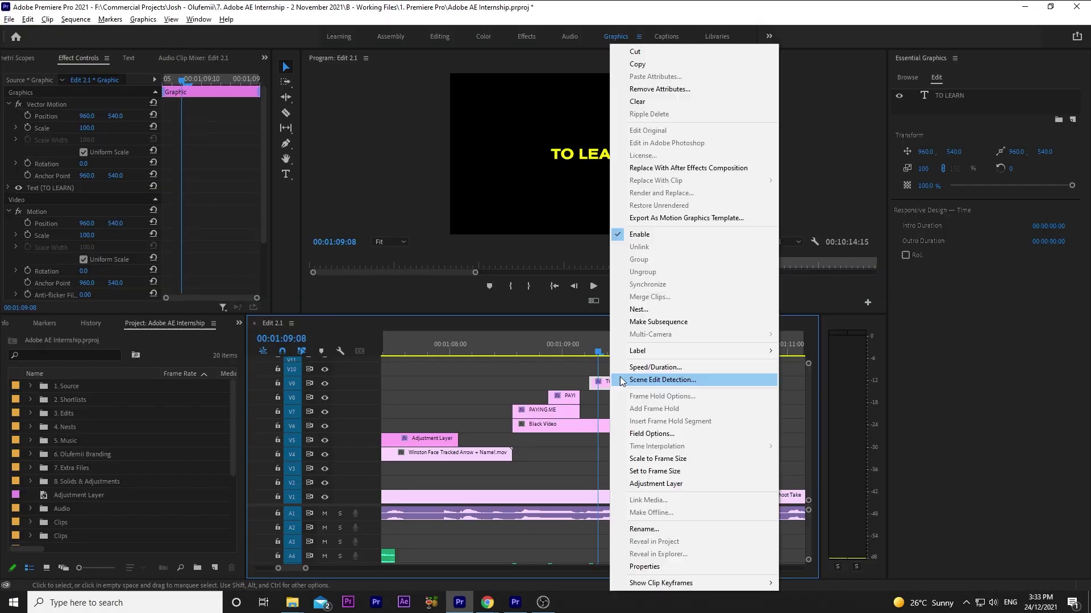
Browse the text templates, accept the title colour, and open the Mogrt(Premiere Pro) folder.
{"action": "left_click", "coordinate": [706, 377]}
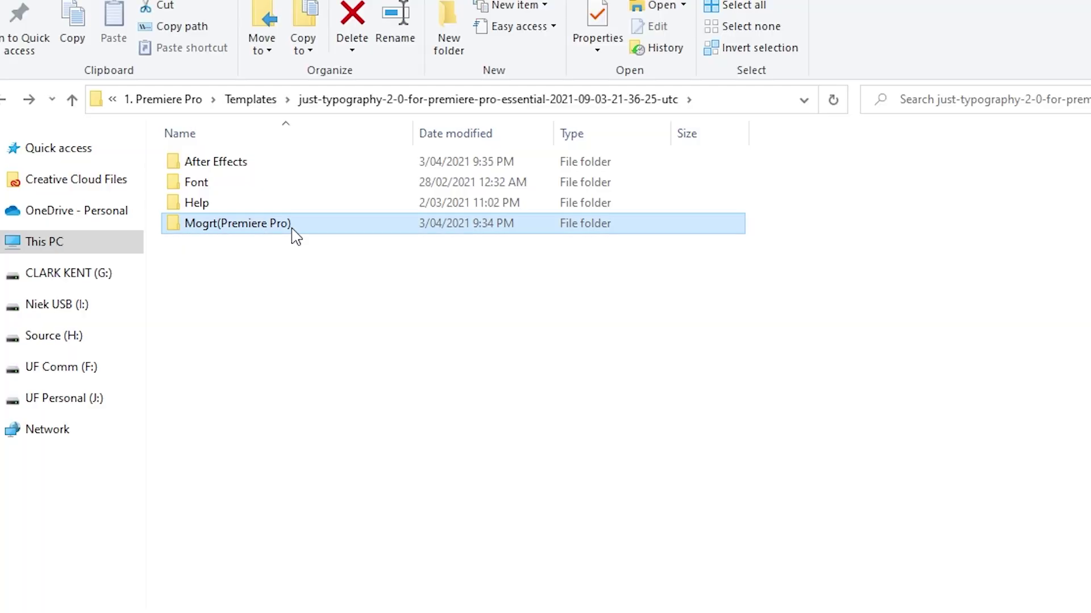
{"action": "double_click", "coordinate": [293, 228]}
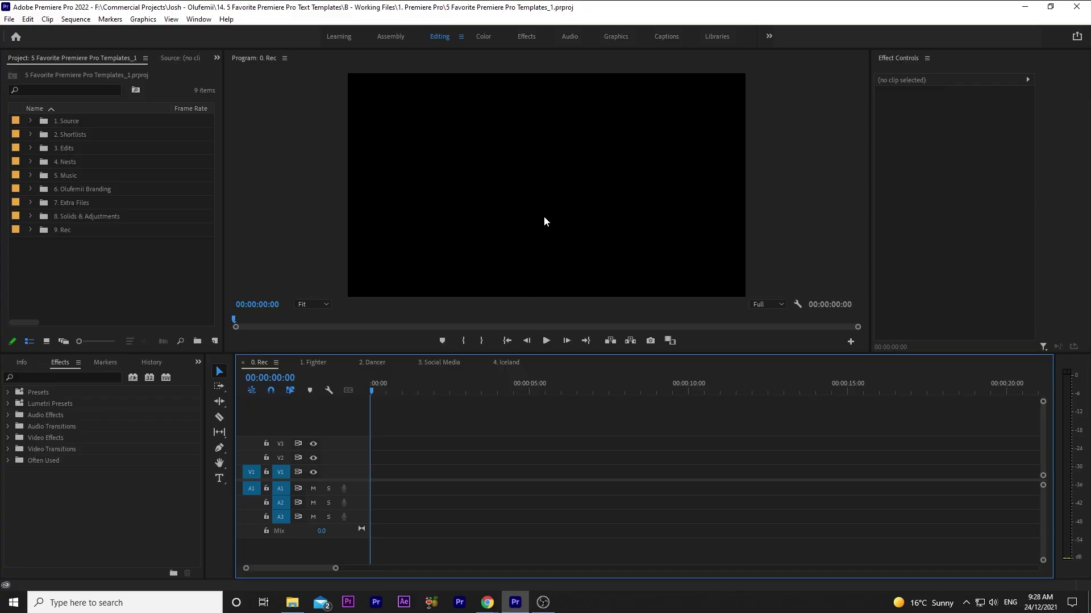
Switch to the Graphics workspace and focus the Essential Graphics template browser.
{"action": "left_click", "coordinate": [606, 47]}
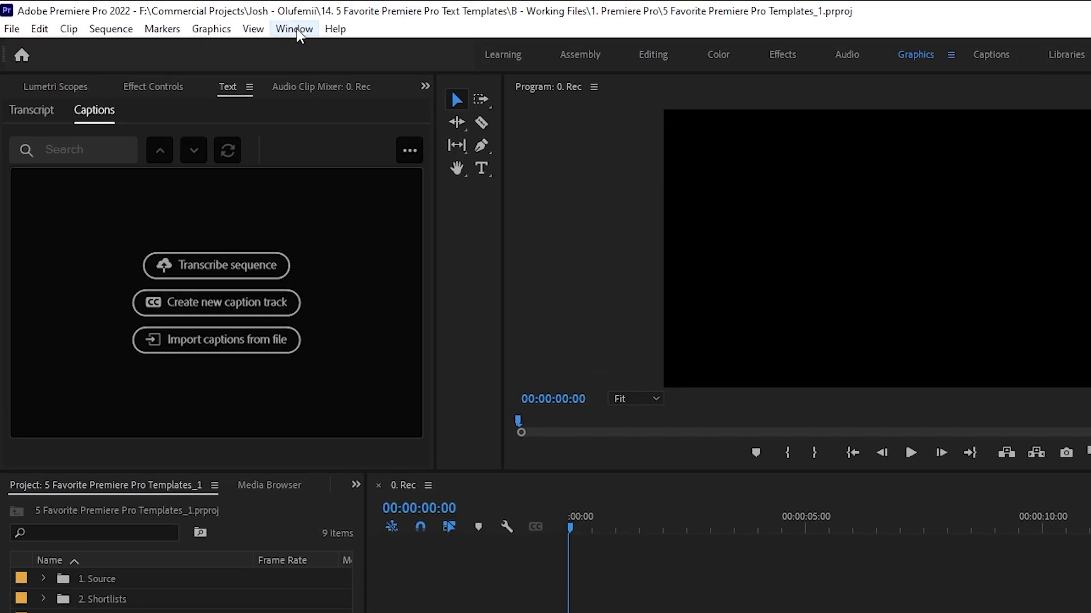
{"action": "left_click", "coordinate": [199, 18]}
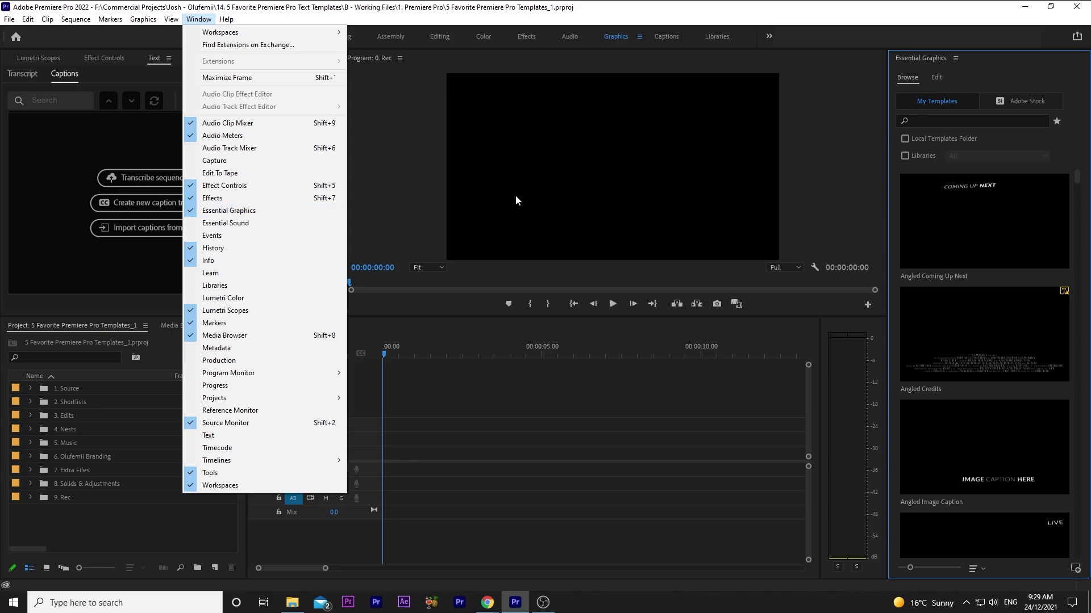
{"action": "left_click", "coordinate": [826, 170]}
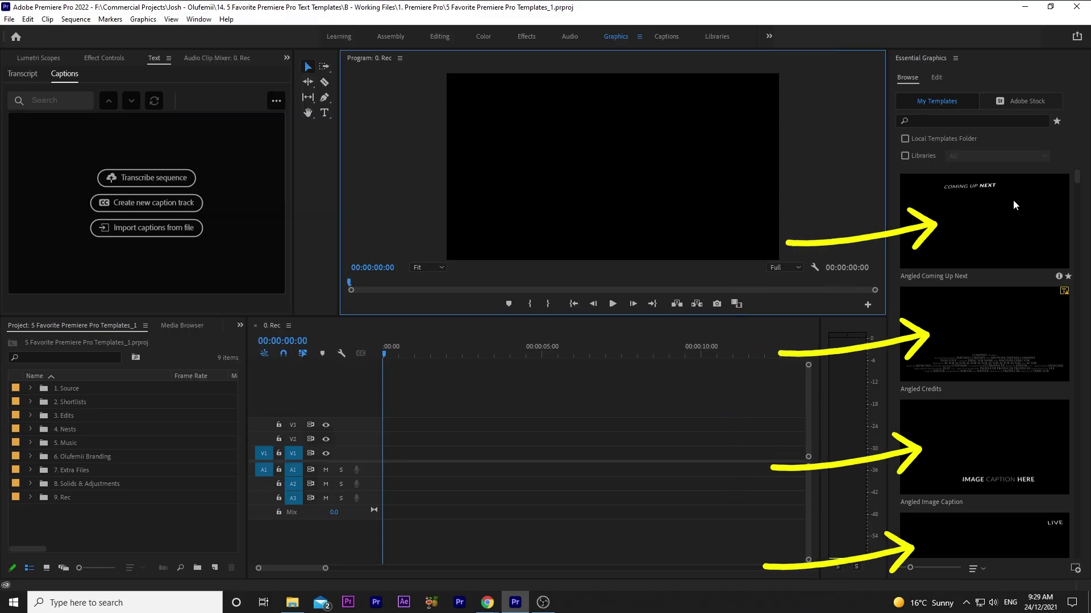
{"action": "left_click", "coordinate": [1068, 126]}
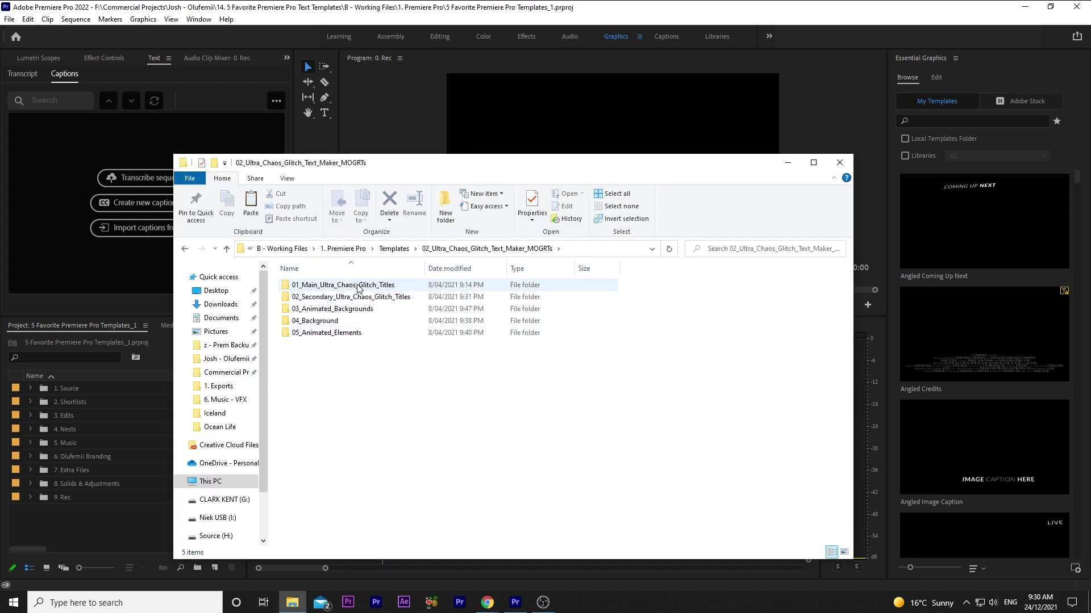
Open 01_Main_Ultra_Chaos_Glitch_Titles, browse the .mogrt files, and select Main_Ultra_Chaos_Glitch_Title_09.mogrt.
{"action": "double_click", "coordinate": [358, 286]}
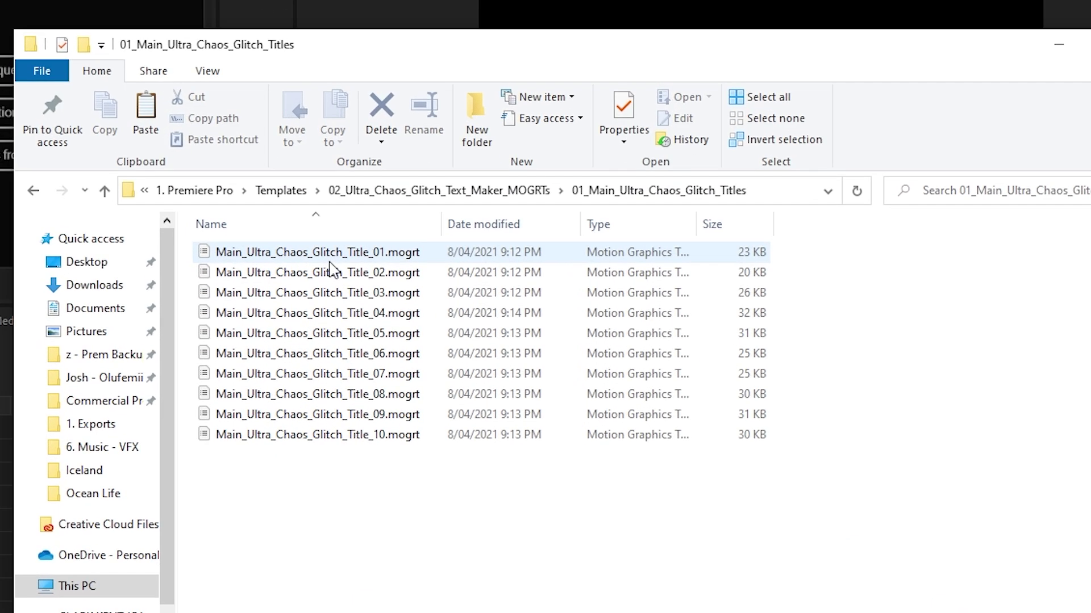
{"action": "left_click", "coordinate": [330, 257]}
{"action": "left_click", "coordinate": [331, 273]}
{"action": "left_click", "coordinate": [332, 293]}
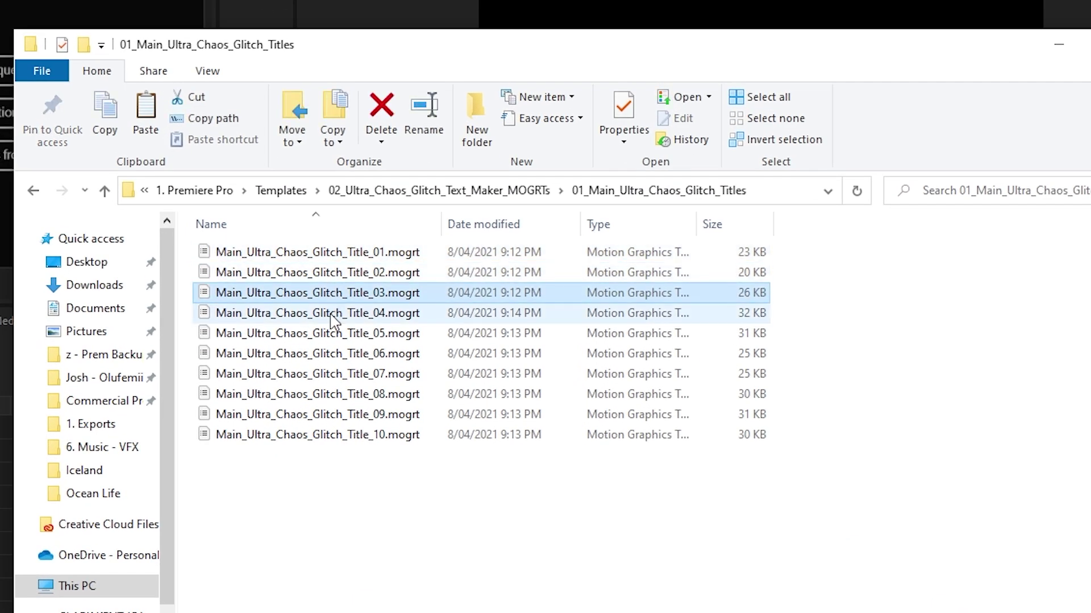
{"action": "left_click", "coordinate": [333, 313]}
{"action": "left_click", "coordinate": [333, 335]}
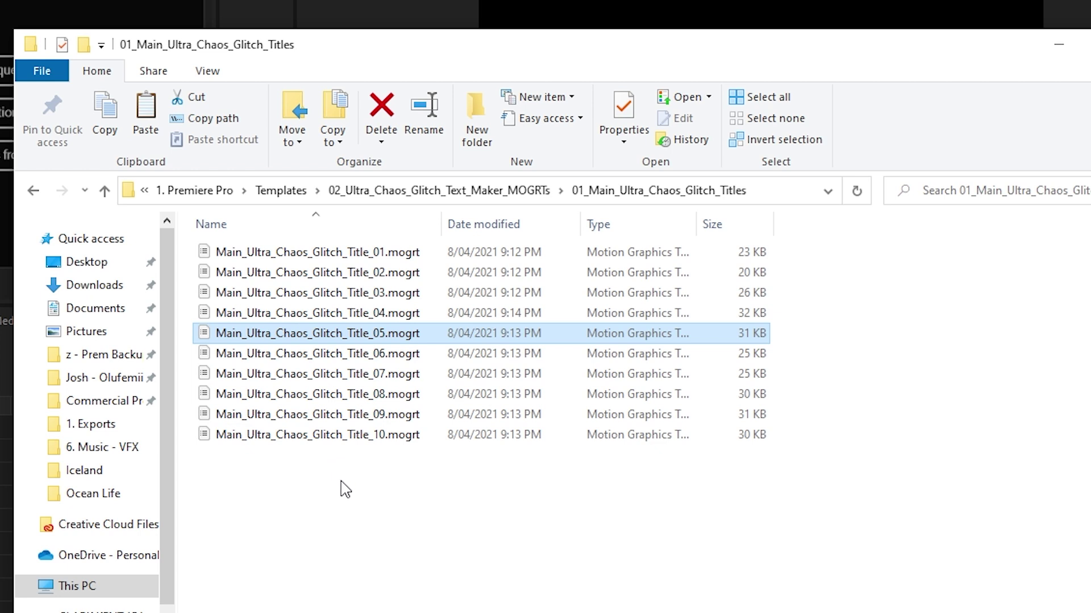
{"action": "left_click", "coordinate": [368, 416]}
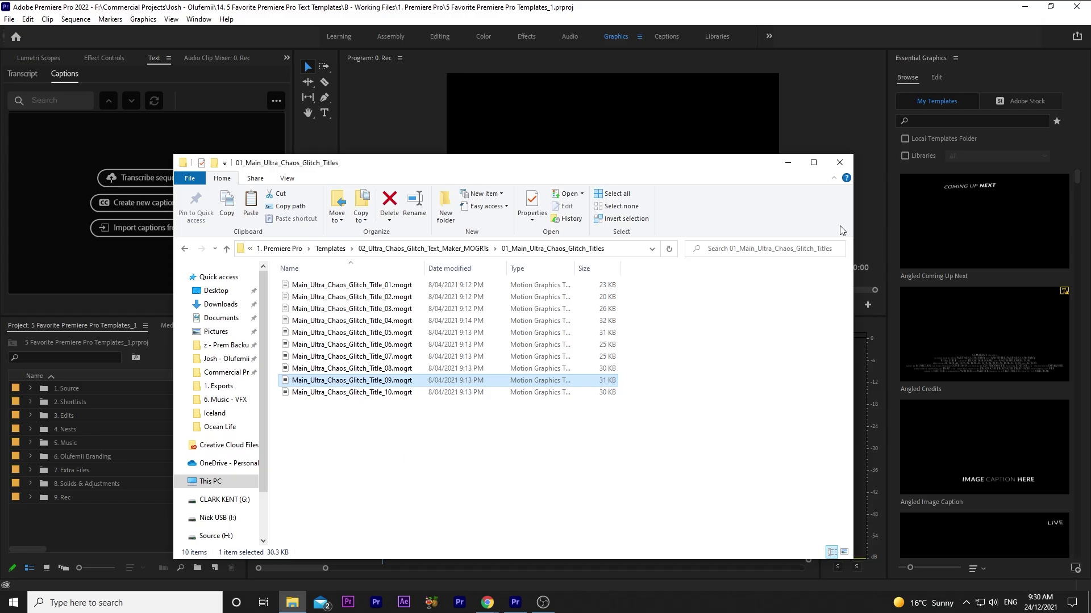
{"action": "left_click", "coordinate": [943, 12]}
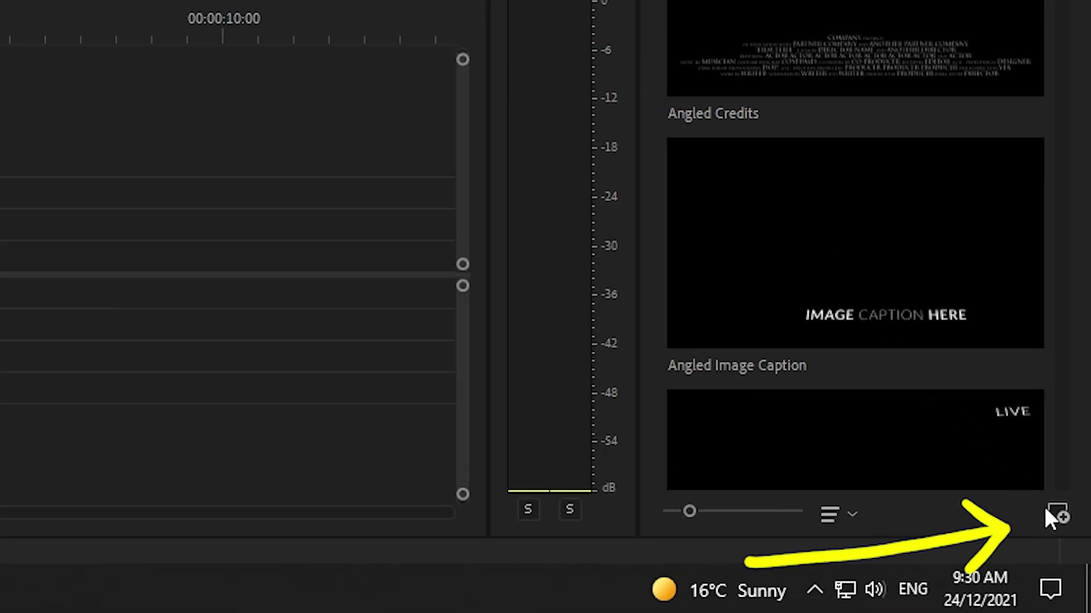
Install Main_Ultra_Chaos_Glitch_Title_09.mogrt from the 01_Main_Ultra_Chaos_Glitch_Titles folder.
{"action": "left_click", "coordinate": [1057, 513]}
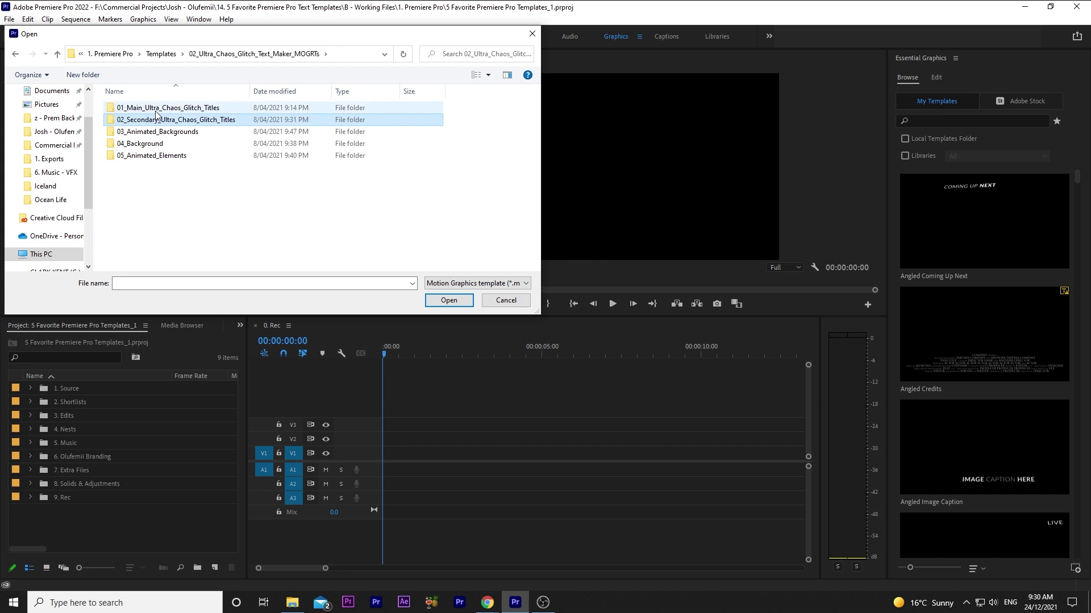
{"action": "double_click", "coordinate": [156, 109]}
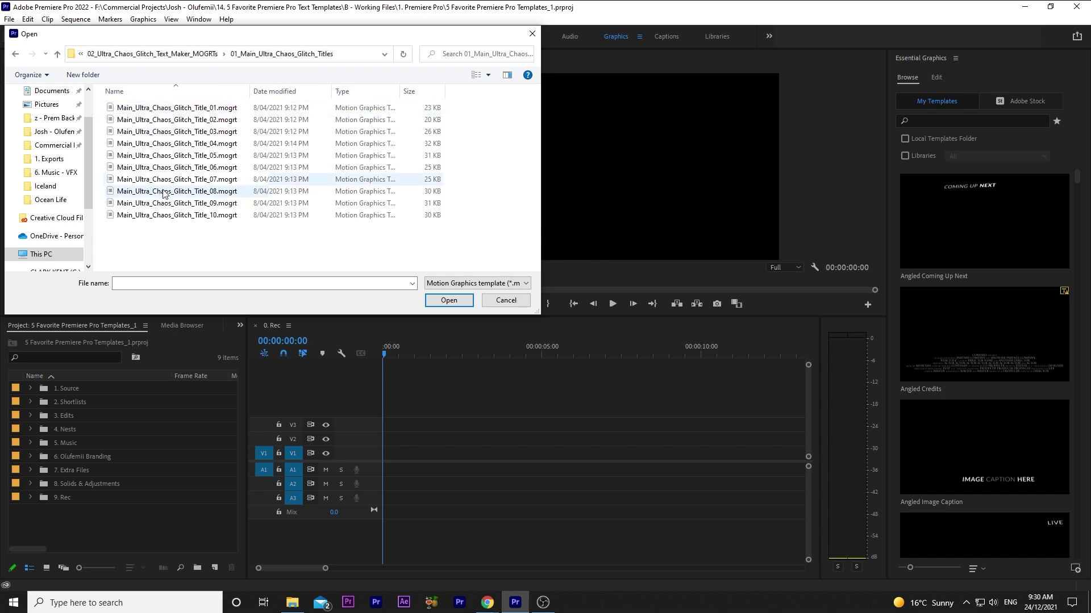
{"action": "left_click", "coordinate": [449, 301]}
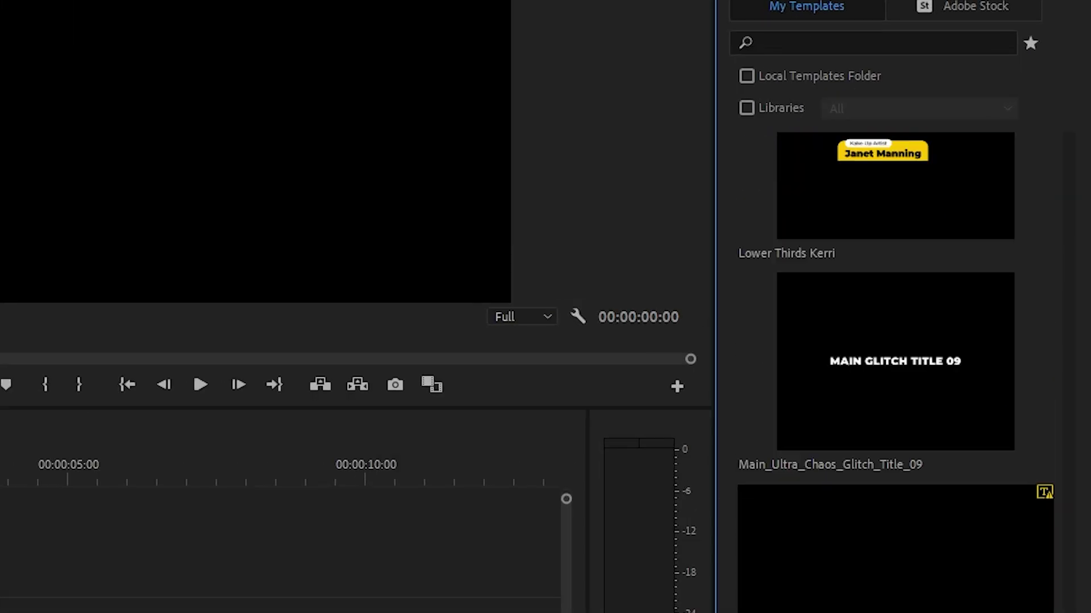
Star the glitch title template as a favourite and check it under the favourites filter.
{"action": "scroll", "coordinate": [1034, 361], "scroll_direction": "down", "scroll_amount": 2}
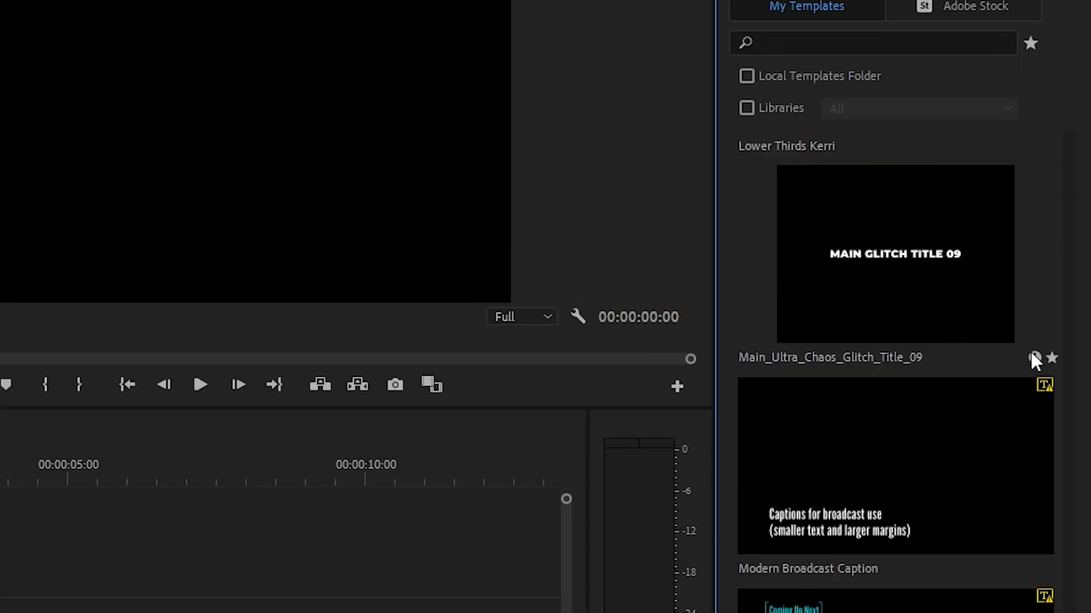
{"action": "left_click", "coordinate": [1052, 358]}
{"action": "left_click", "coordinate": [1030, 43]}
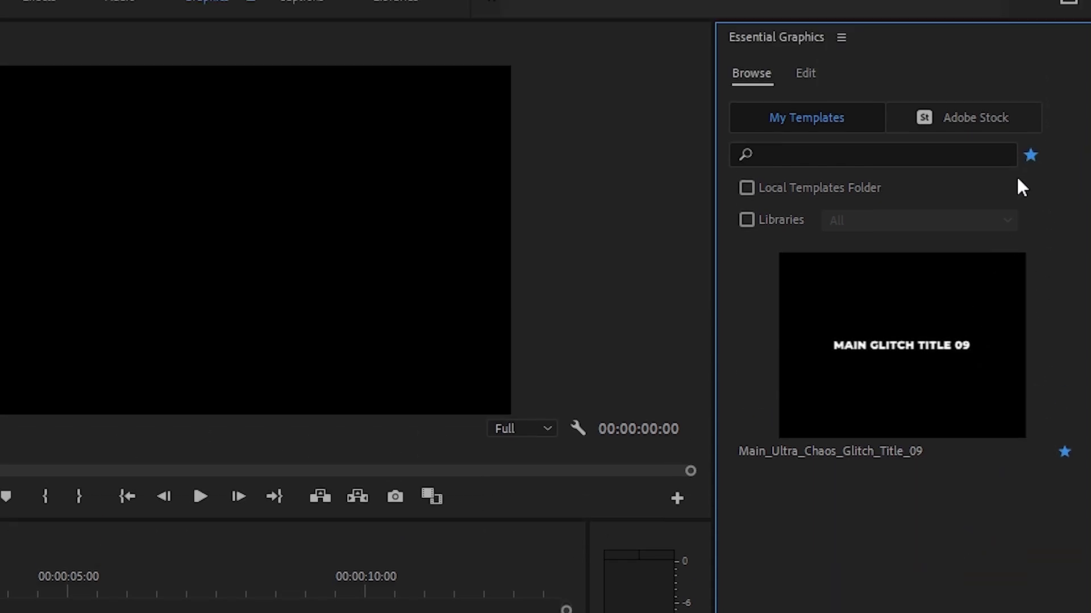
{"action": "left_click", "coordinate": [1030, 155]}
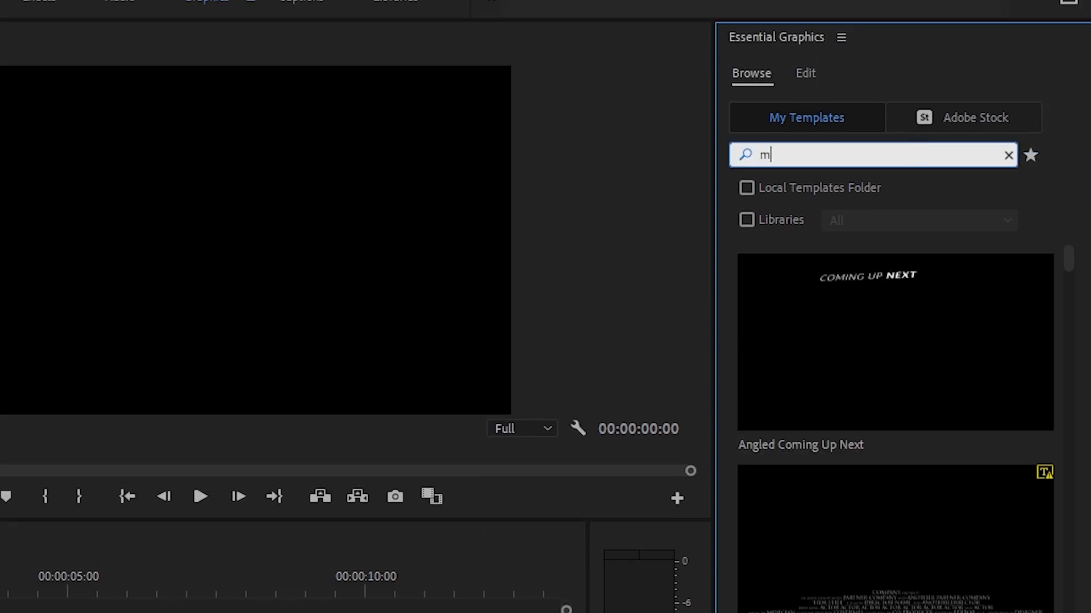
{"action": "type", "text": "ain"}
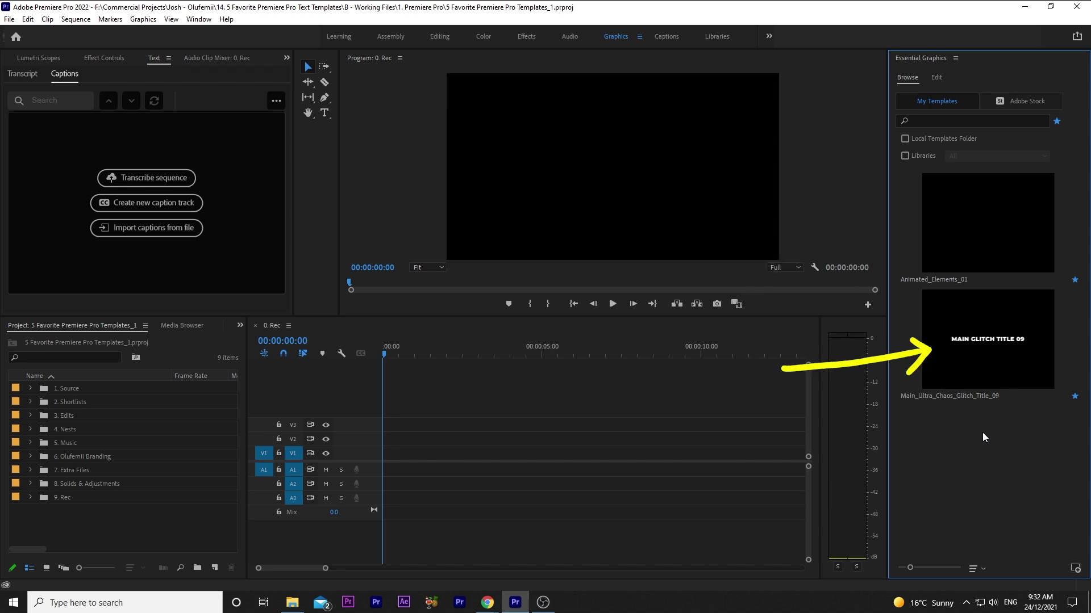
Drop Main_Ultra_Chaos_Glitch_Title_09 onto track V2 and select the title clip.
{"action": "left_click_drag", "start_coordinate": [980, 345], "coordinate": [392, 447]}
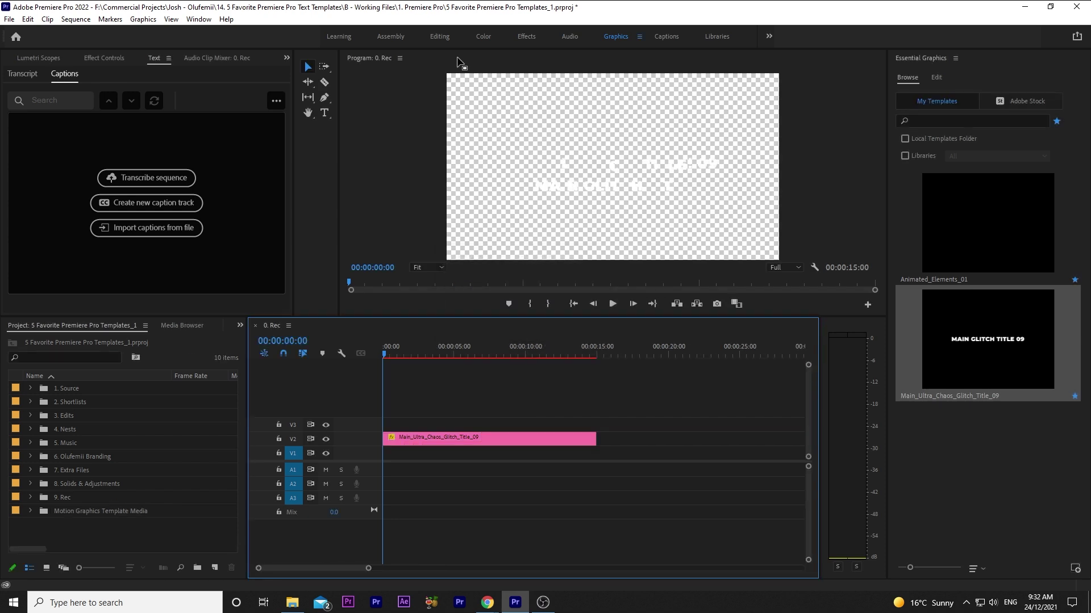
{"action": "left_click", "coordinate": [473, 441]}
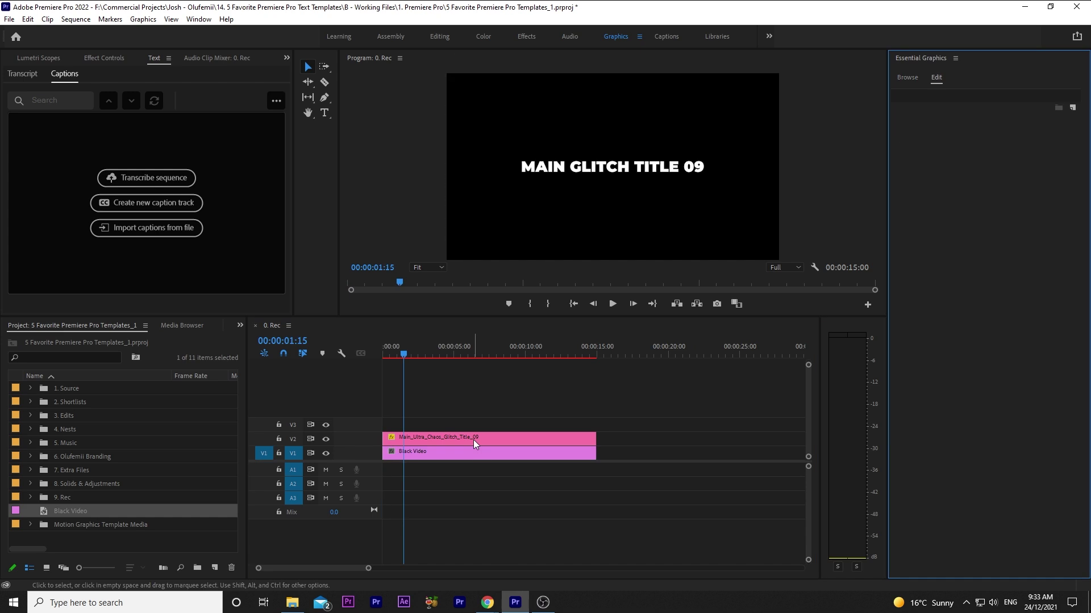